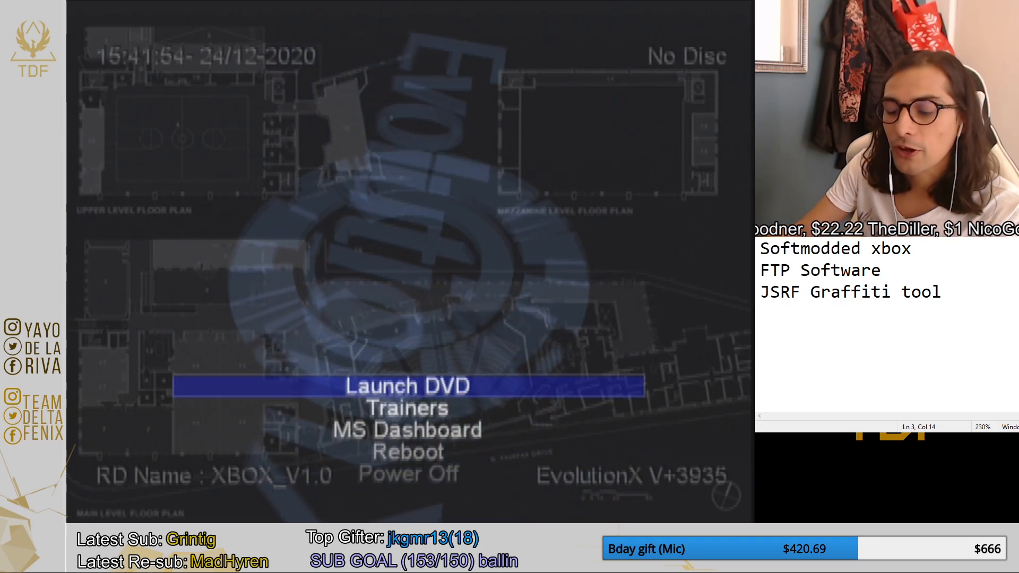
{"action": "left_click", "coordinate": [987, 304]}
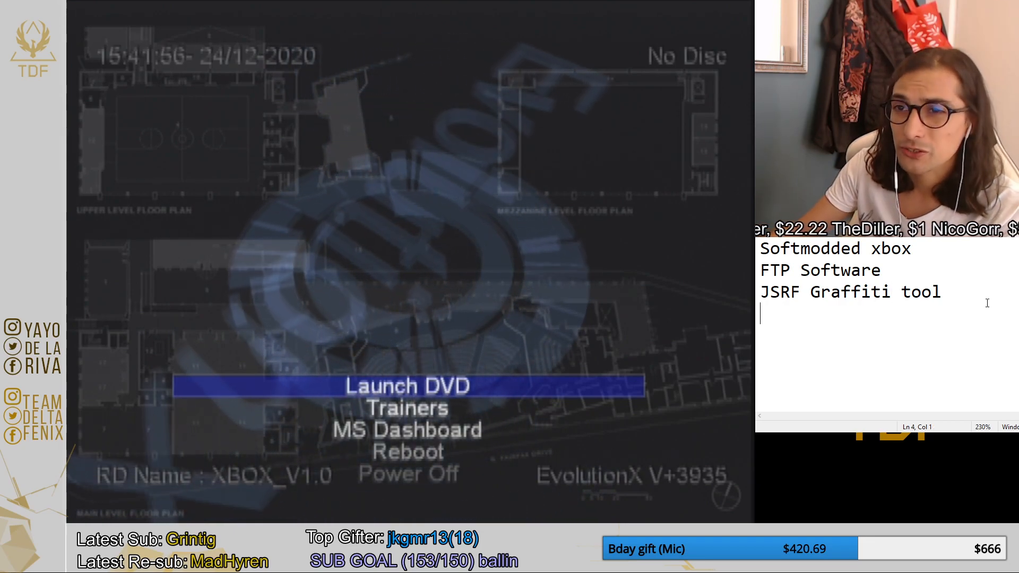
{"action": "left_click", "coordinate": [969, 292]}
{"action": "type", "text": "-"}
{"action": "key", "text": "ctrl+v"}
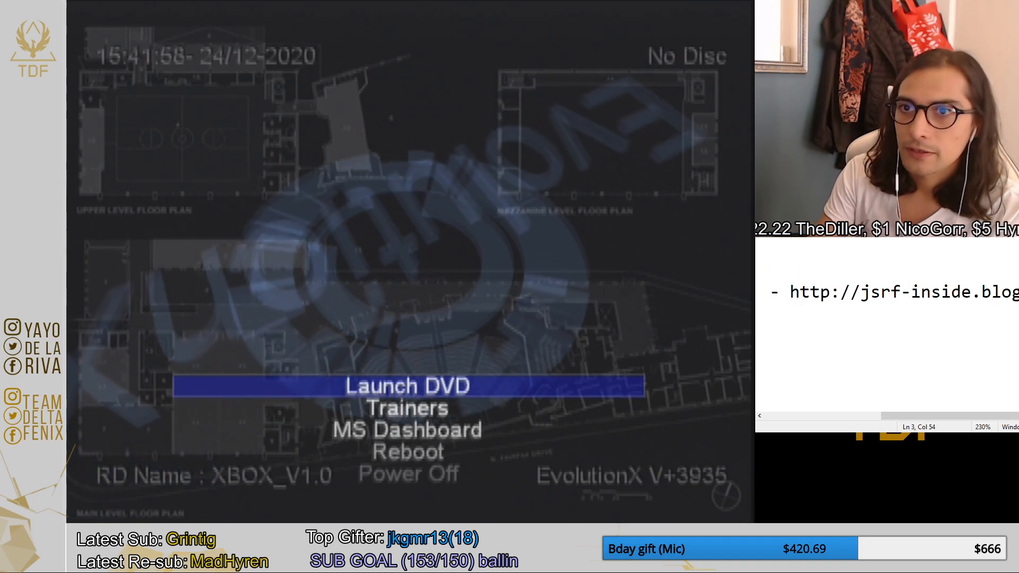
{"action": "left_click_drag", "start_coordinate": [800, 293], "coordinate": [757, 292]}
{"action": "left_click", "coordinate": [871, 271]}
{"action": "left_click_drag", "start_coordinate": [1018, 271], "coordinate": [1018, 292]}
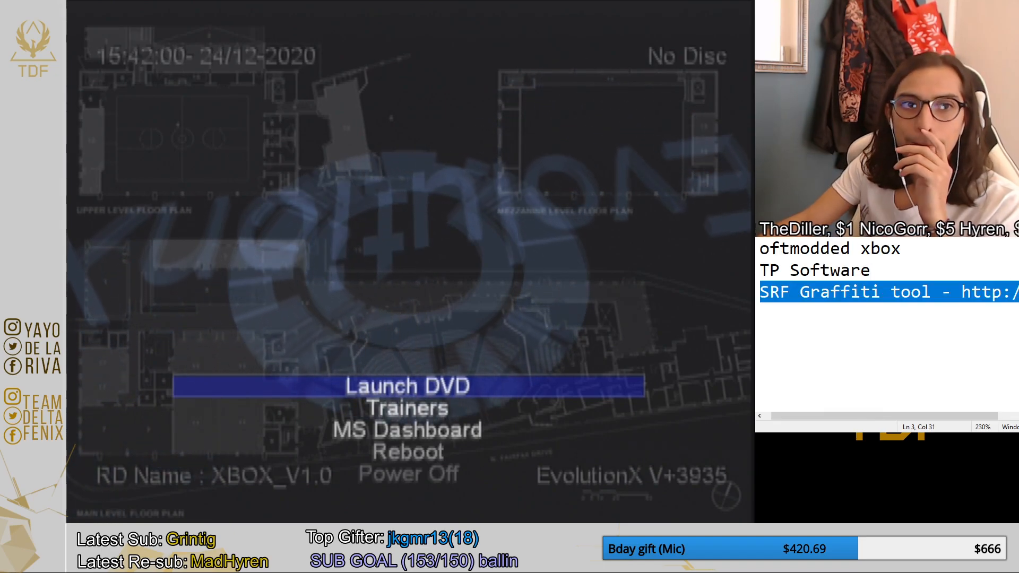
{"action": "left_click", "coordinate": [1018, 293]}
{"action": "left_click_drag", "start_coordinate": [953, 418], "coordinate": [1018, 420]}
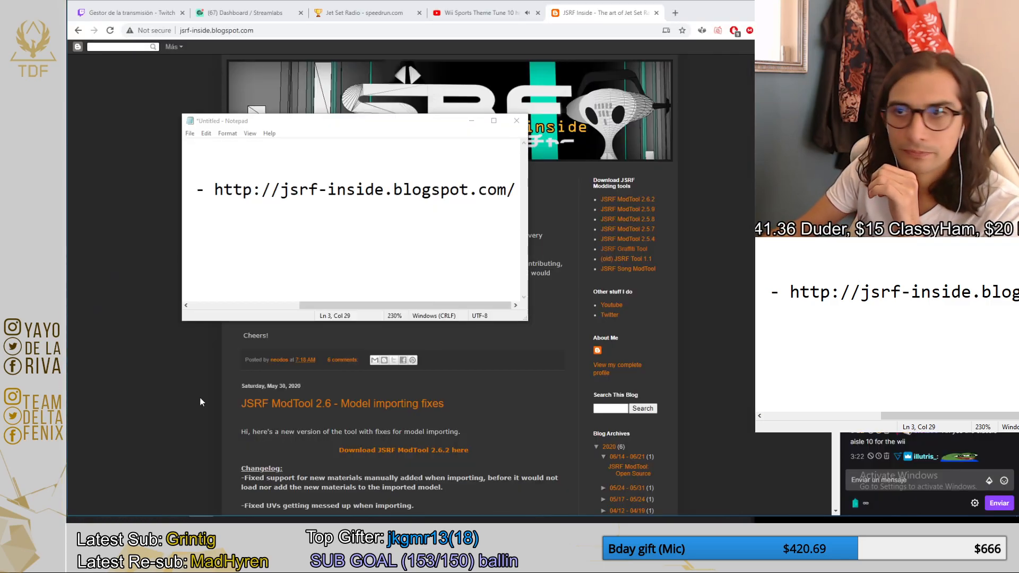
Minimize the note and open the JSRF Graffiti Tool download from the JSRF Inside blog.
{"action": "left_click", "coordinate": [471, 121]}
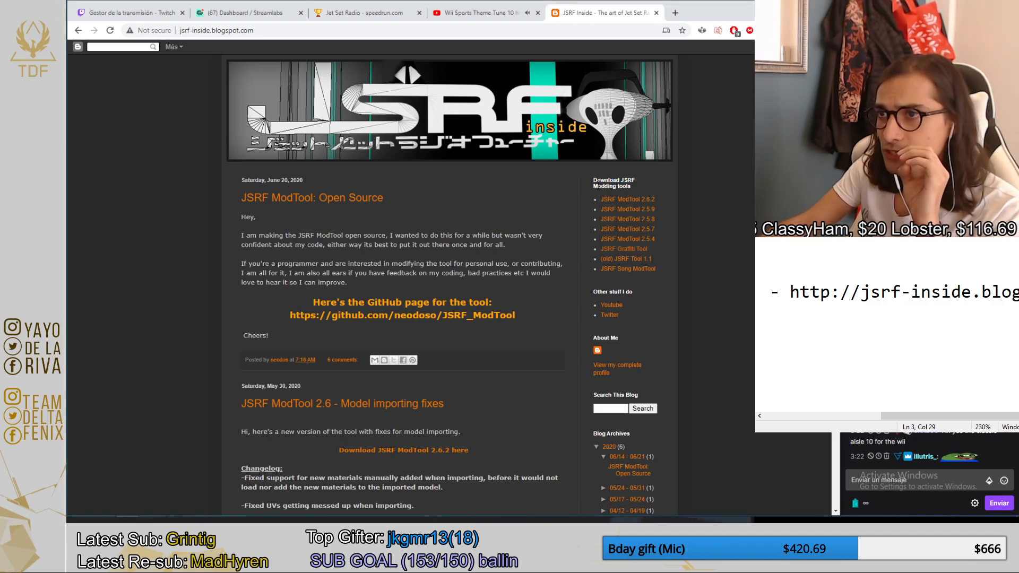
{"action": "left_click", "coordinate": [639, 256]}
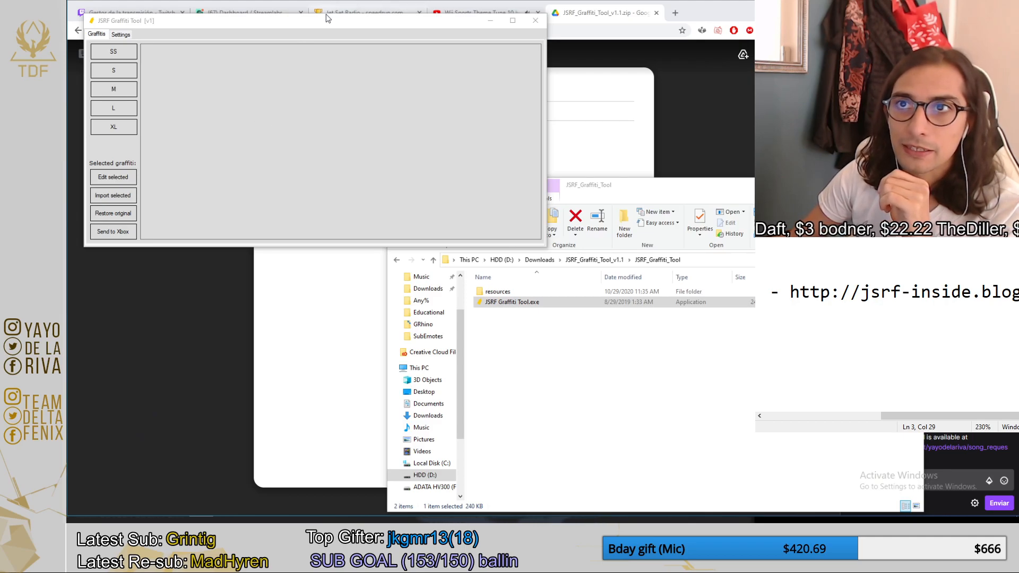
{"action": "left_click_drag", "start_coordinate": [297, 18], "coordinate": [378, 94]}
{"action": "left_click", "coordinate": [177, 125]}
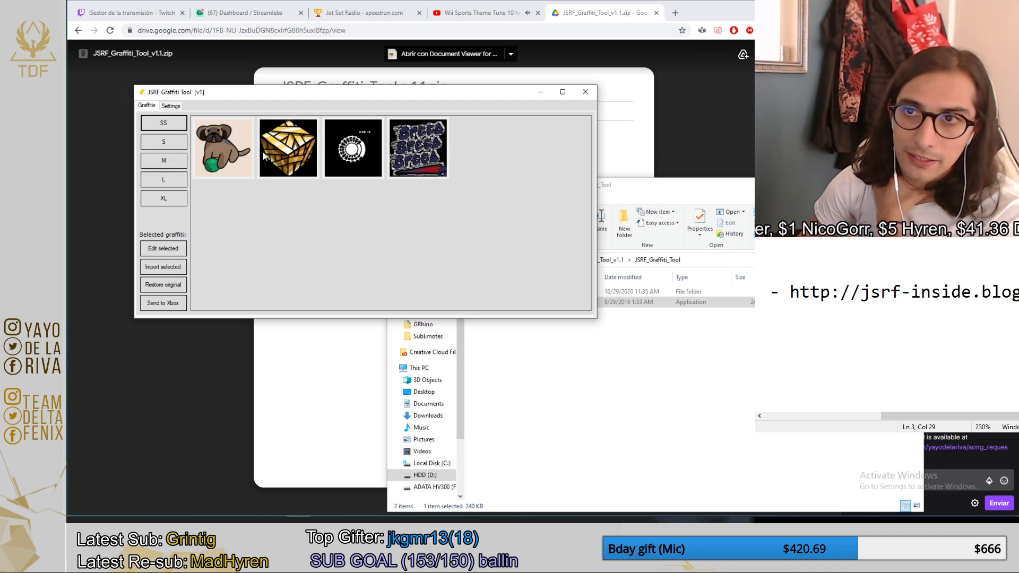
Look through the L, XL and SS graffiti categories in JSRF Graffiti Tool, checking each XL graffiti.
{"action": "left_click", "coordinate": [172, 183]}
{"action": "left_click", "coordinate": [167, 200]}
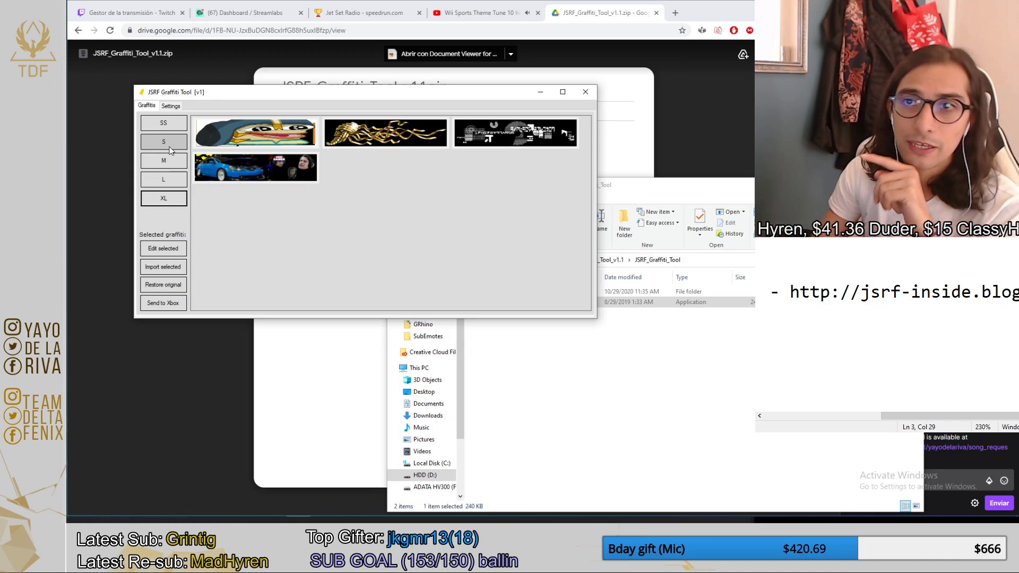
{"action": "left_click", "coordinate": [226, 136]}
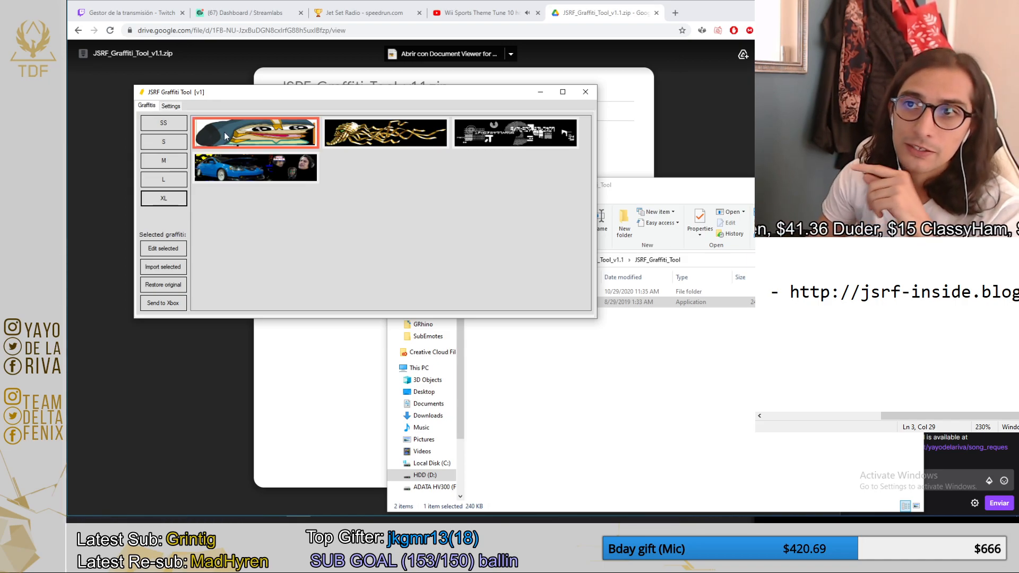
{"action": "left_click", "coordinate": [391, 137]}
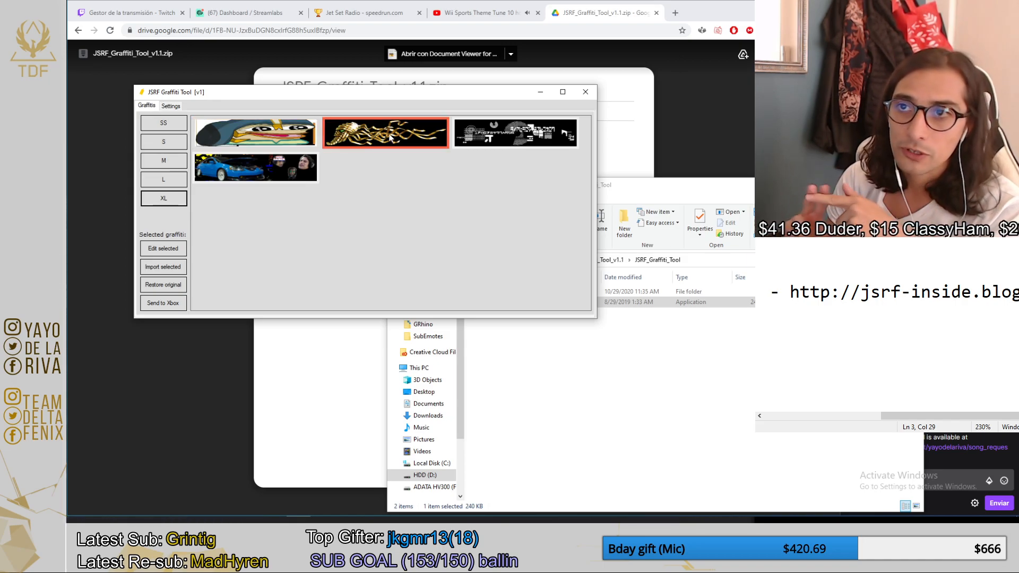
{"action": "left_click", "coordinate": [529, 136]}
{"action": "left_click", "coordinate": [268, 175]}
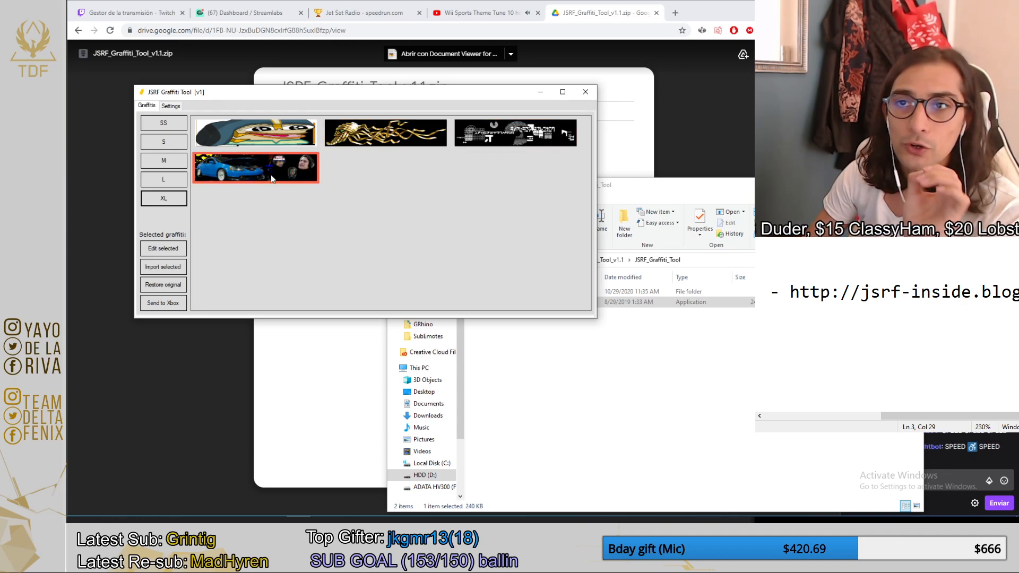
{"action": "left_click", "coordinate": [163, 123]}
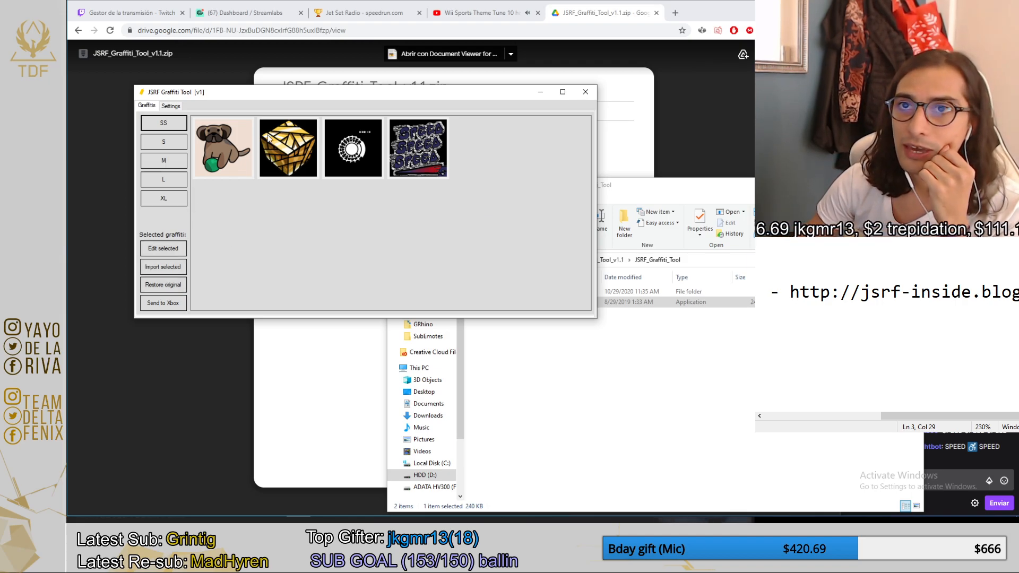
Review the graffiti tool's settings for the TEX folders, the Xbox connection and game folder path, and the preferred texture editor.
{"action": "left_click", "coordinate": [170, 106]}
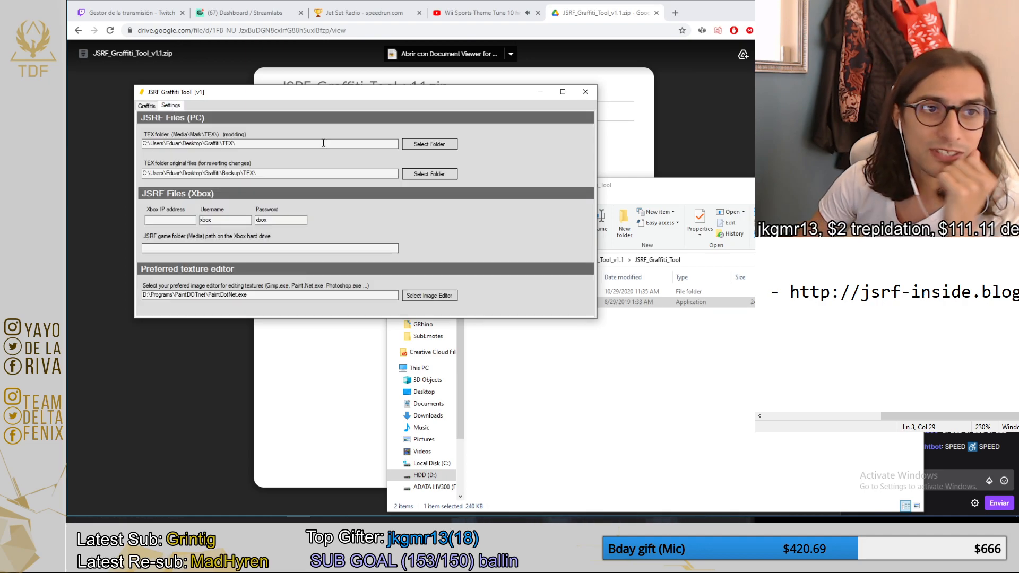
{"action": "double_click", "coordinate": [144, 143]}
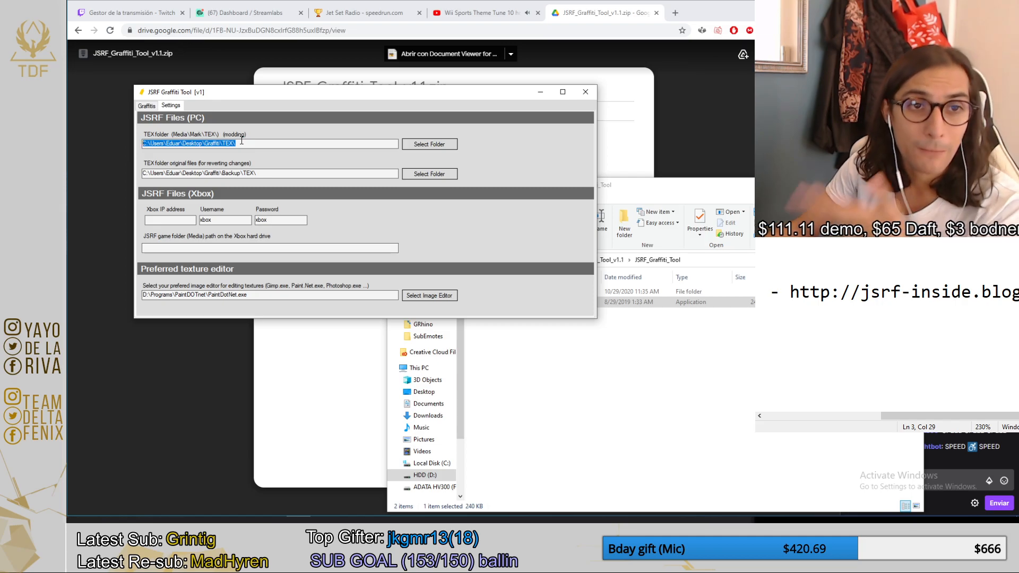
{"action": "left_click_drag", "start_coordinate": [267, 170], "coordinate": [123, 172]}
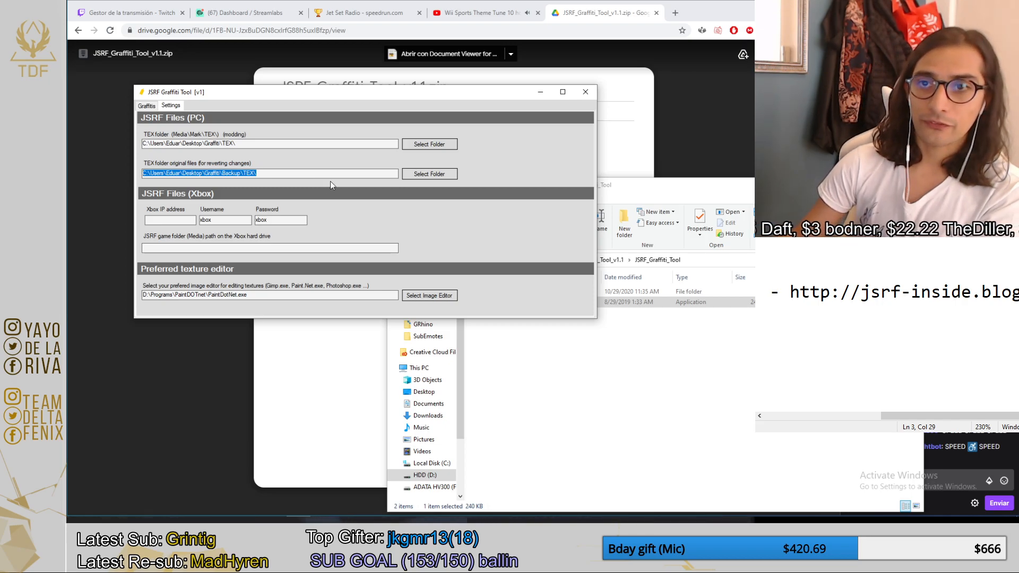
{"action": "left_click", "coordinate": [183, 222]}
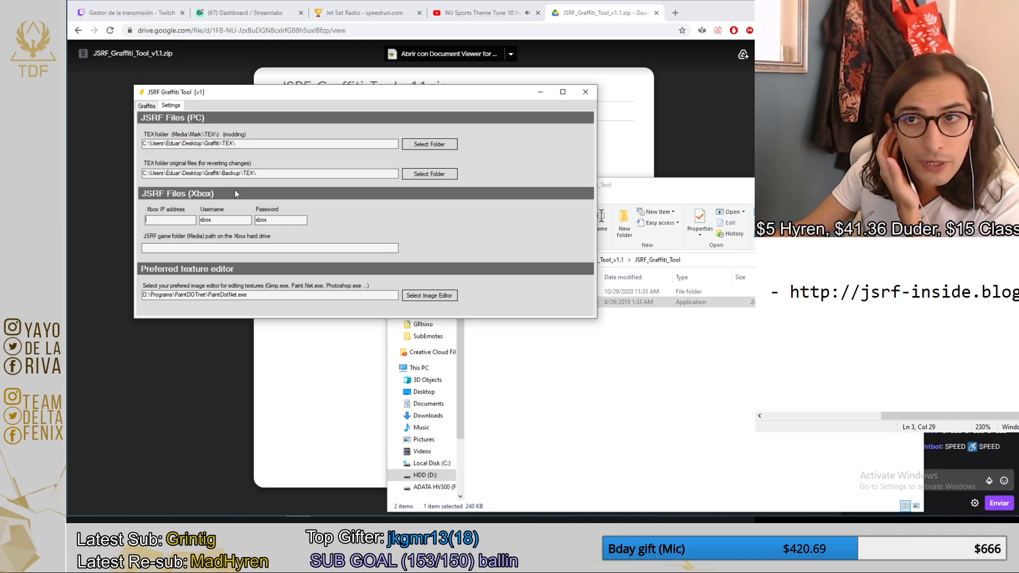
{"action": "key", "text": "Tab"}
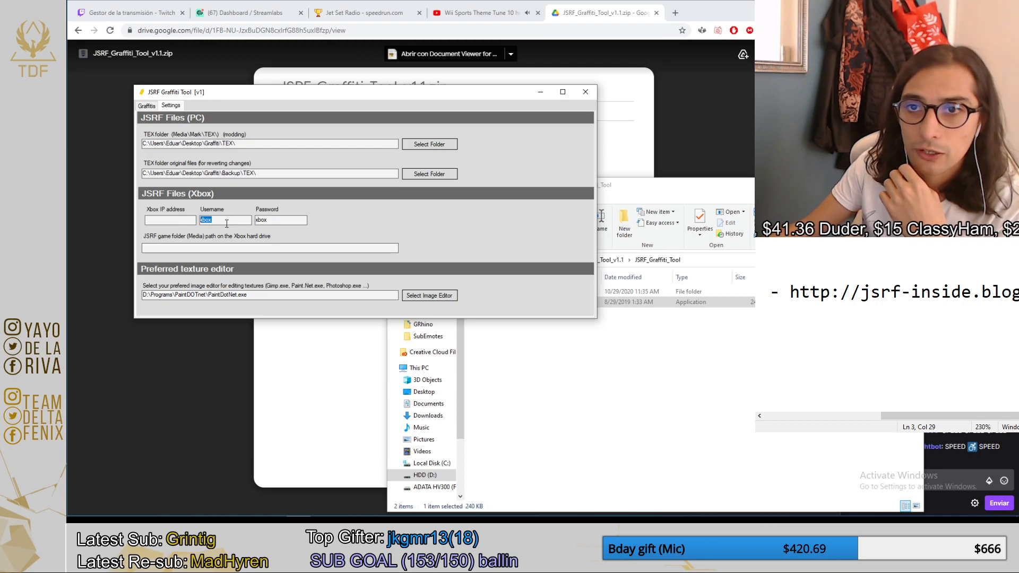
{"action": "left_click", "coordinate": [162, 250]}
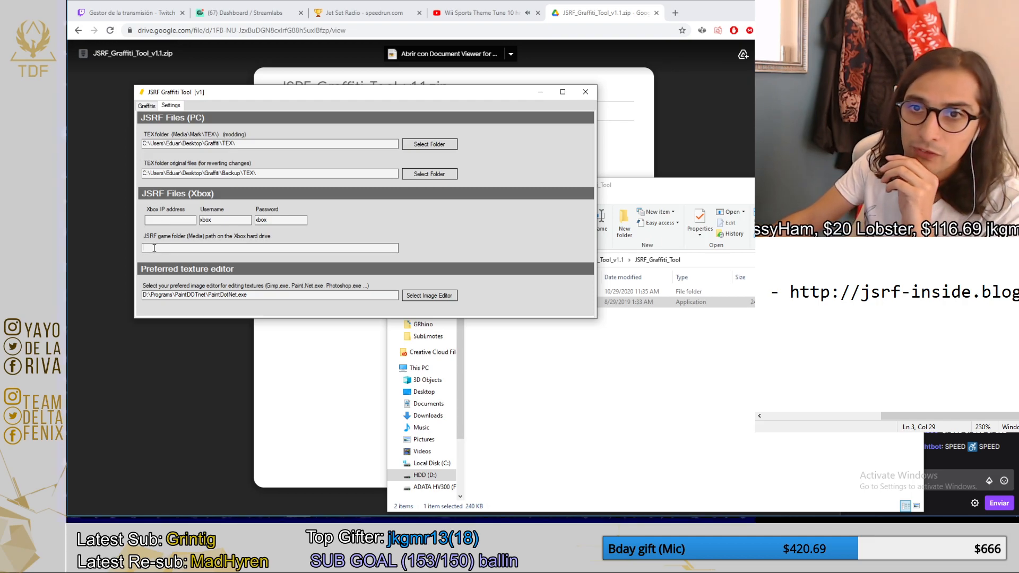
{"action": "left_click_drag", "start_coordinate": [260, 175], "coordinate": [135, 173]}
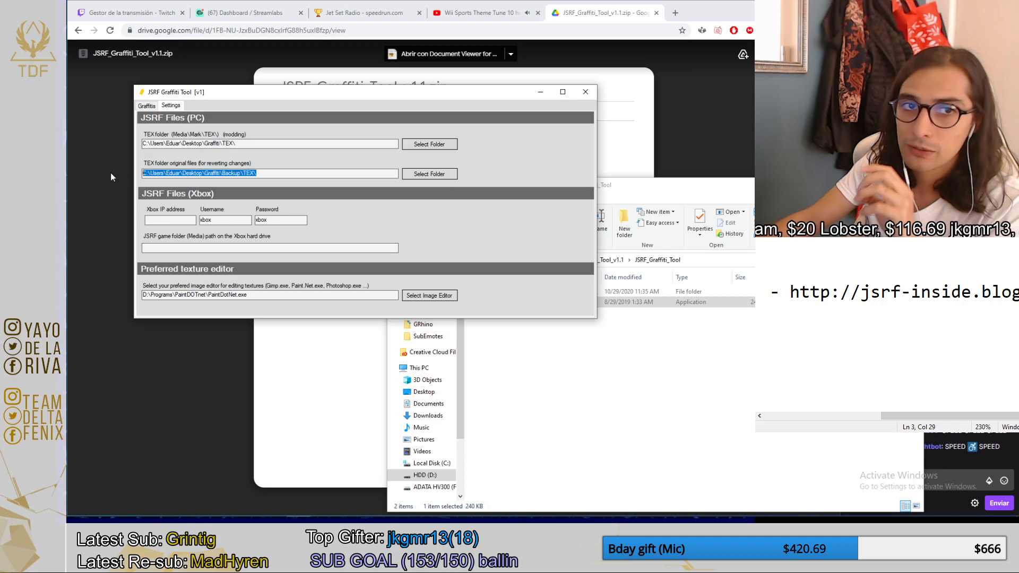
{"action": "left_click", "coordinate": [174, 249]}
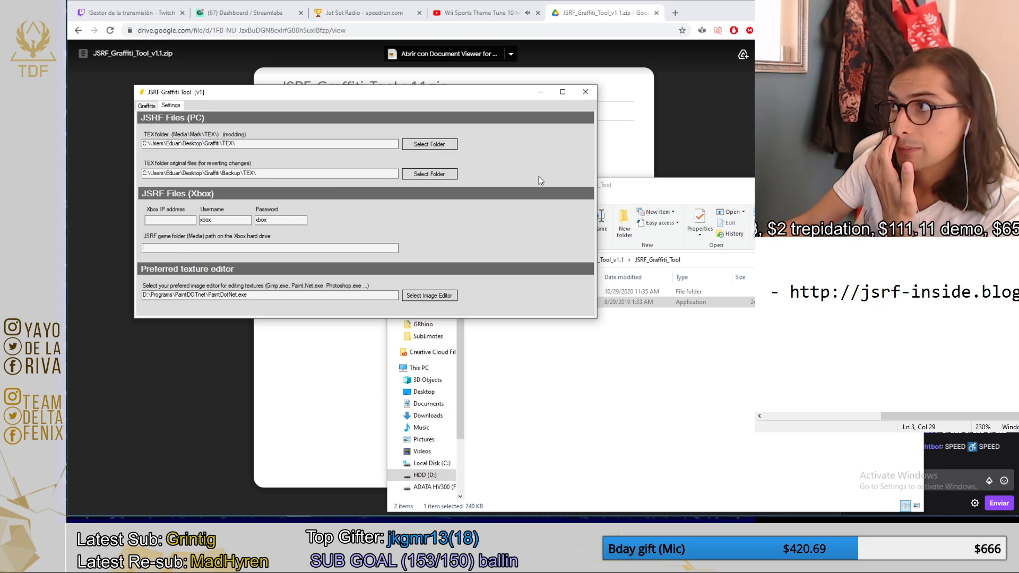
{"action": "left_click", "coordinate": [222, 248]}
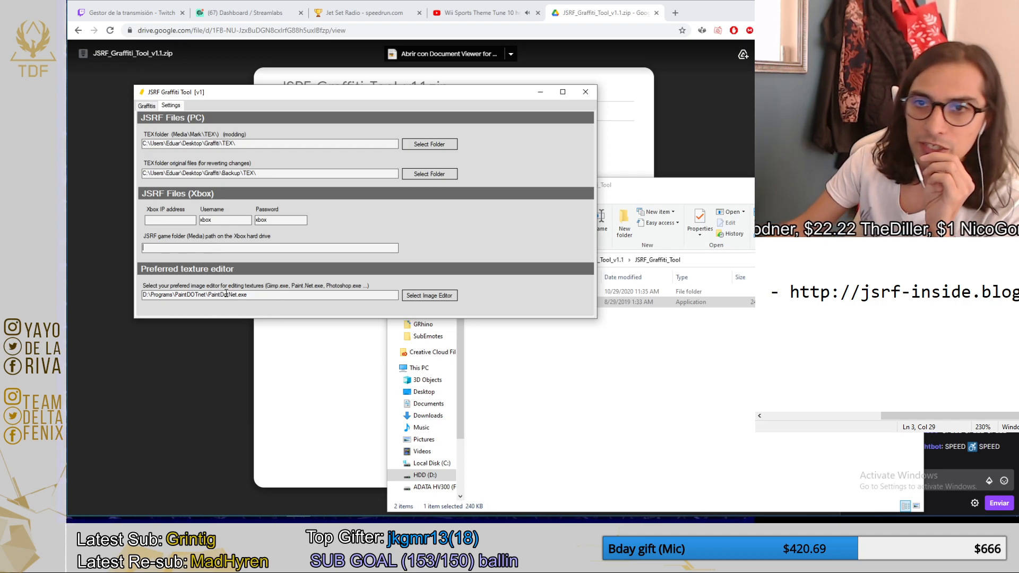
{"action": "mouse_move", "coordinate": [256, 297]}
{"action": "left_mouse_down"}
{"action": "mouse_move", "coordinate": [192, 300]}
{"action": "mouse_move", "coordinate": [206, 303]}
{"action": "left_mouse_up"}
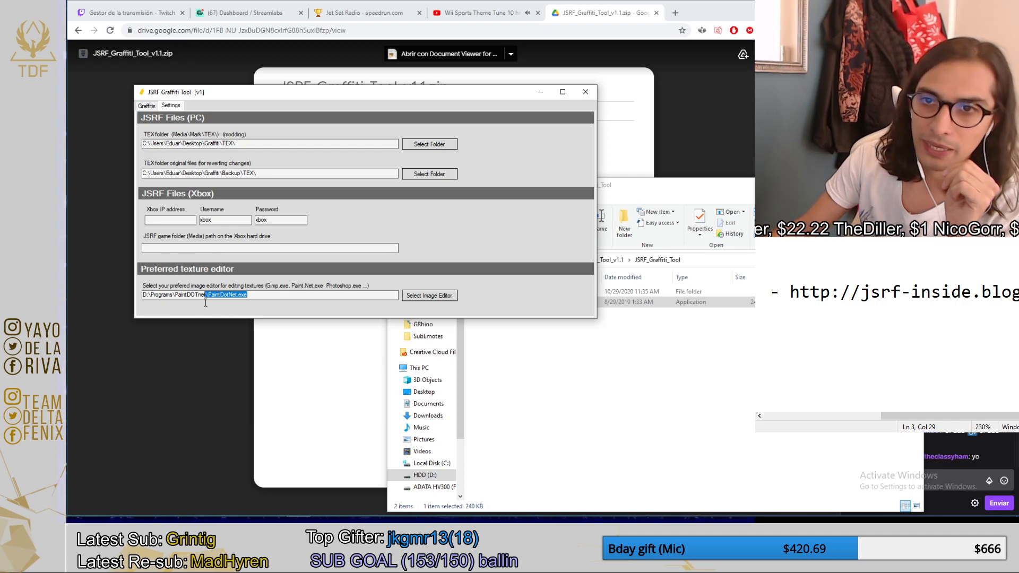
{"action": "left_click", "coordinate": [355, 296]}
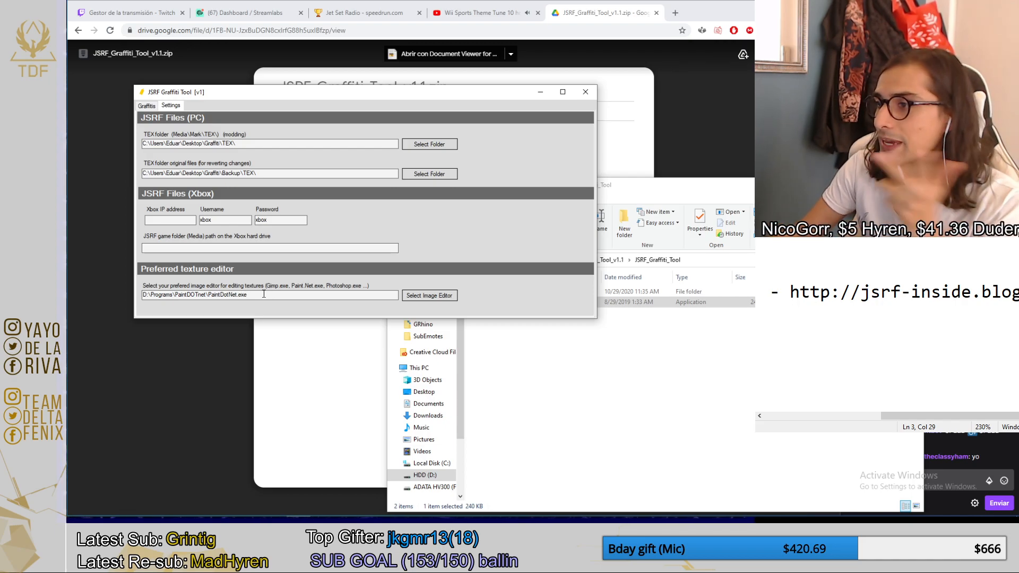
Select the gold ribbon and pyramid graffiti in size L and open it for editing in the image editor.
{"action": "left_click", "coordinate": [146, 106]}
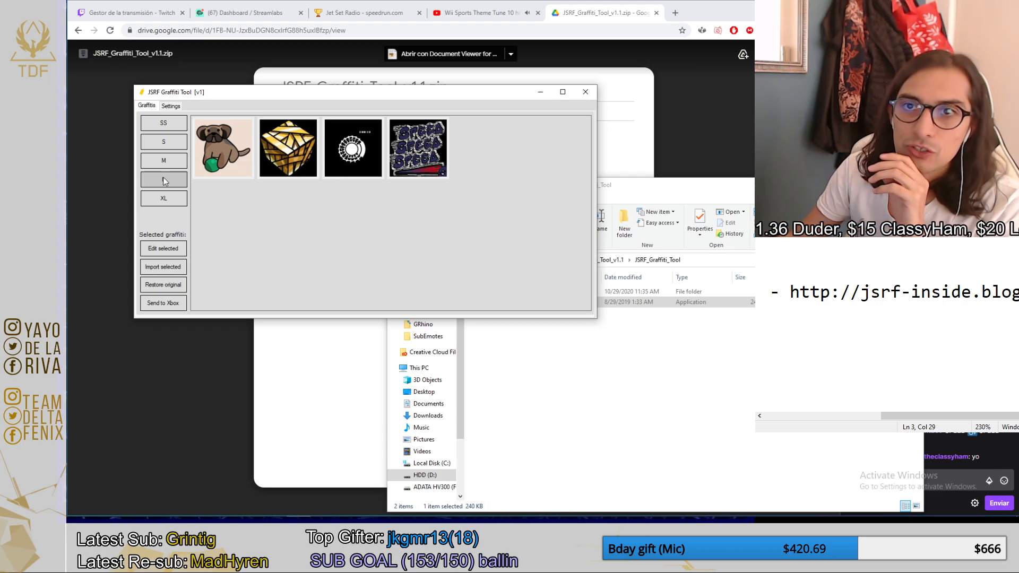
{"action": "left_click", "coordinate": [164, 197]}
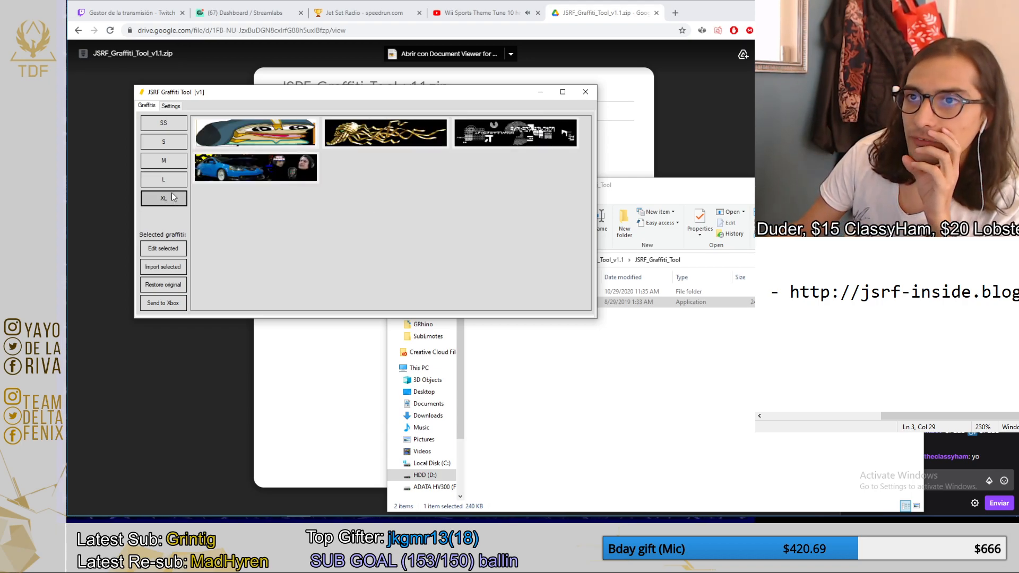
{"action": "left_click", "coordinate": [164, 179]}
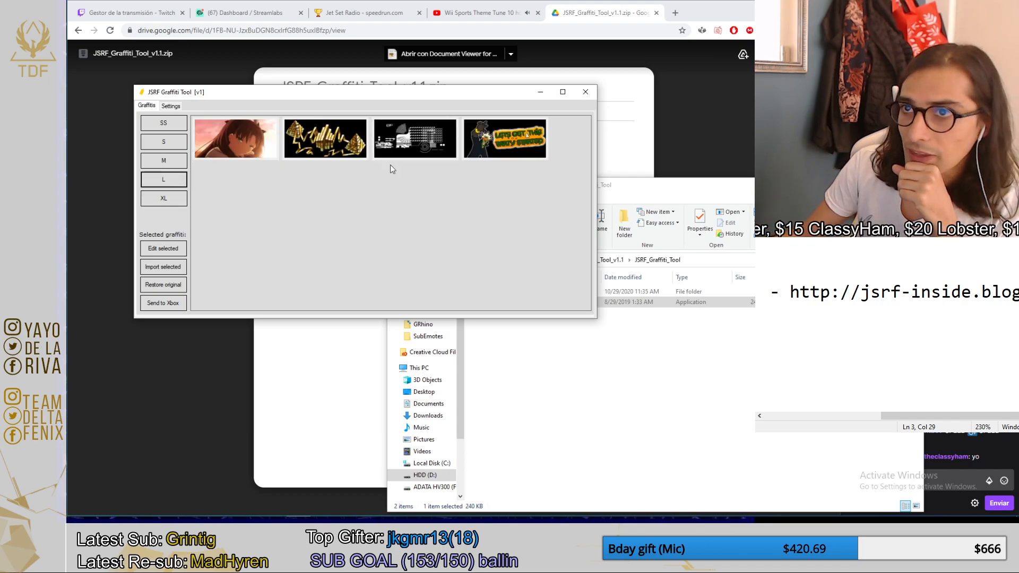
{"action": "left_click", "coordinate": [311, 142]}
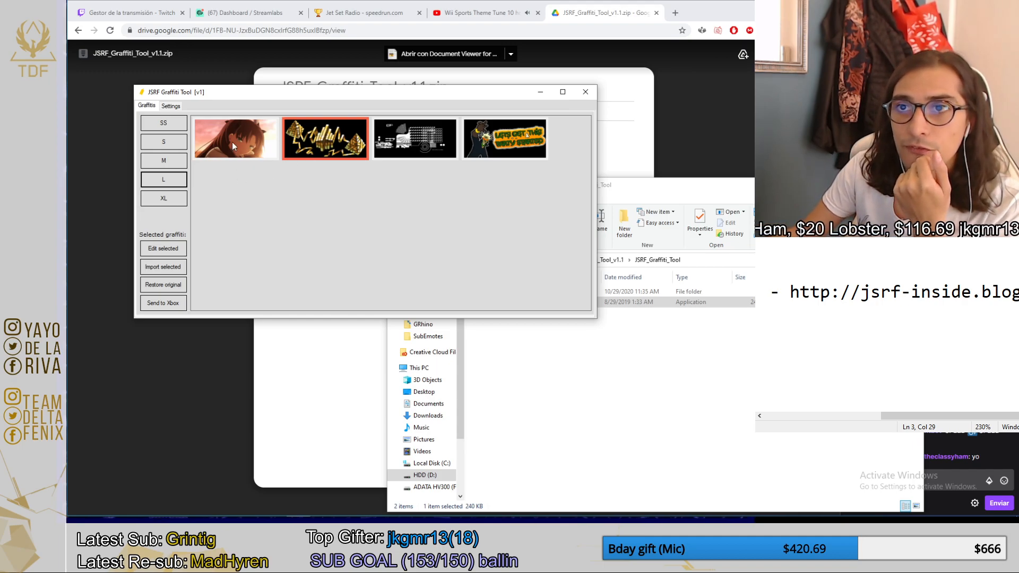
{"action": "left_click", "coordinate": [222, 146]}
{"action": "left_click", "coordinate": [302, 139]}
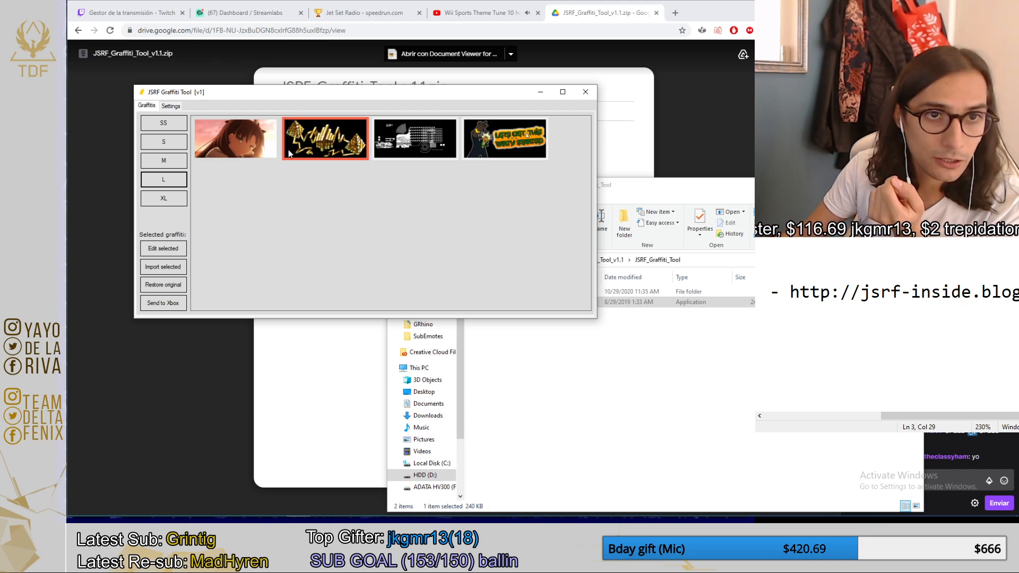
{"action": "left_click", "coordinate": [163, 252]}
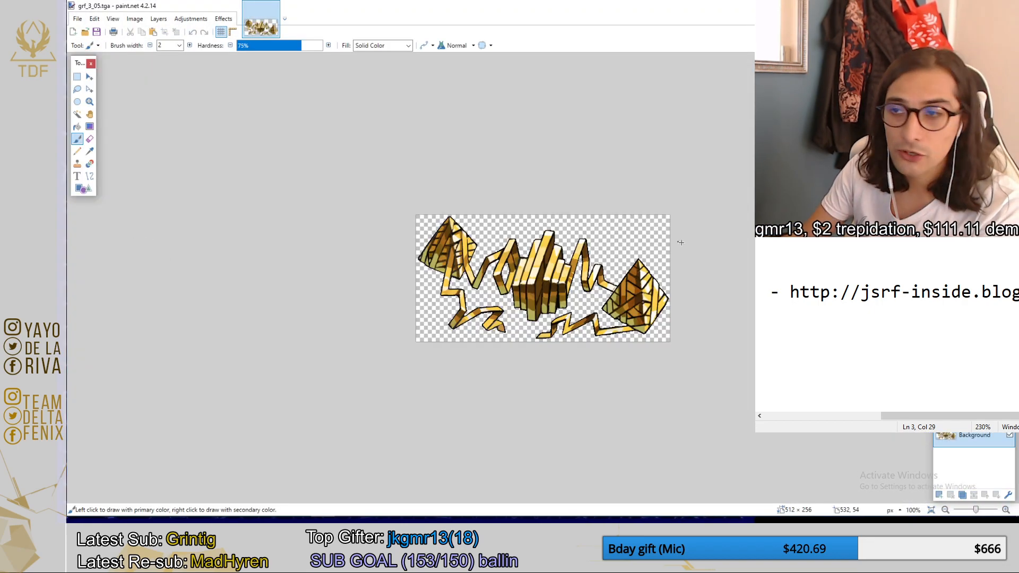
Remove the original gold artwork by deleting the Background layer, leaving a transparent canvas.
{"action": "scroll", "coordinate": [693, 275], "scroll_direction": "up", "scroll_amount": 3}
{"action": "scroll", "coordinate": [695, 273], "scroll_direction": "up", "scroll_amount": 1}
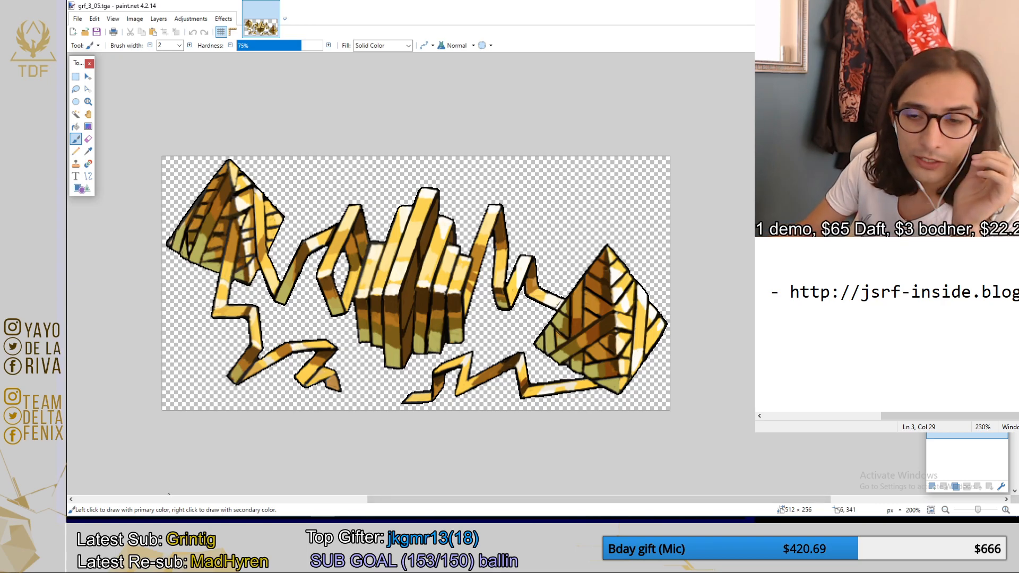
{"action": "key", "text": "m"}
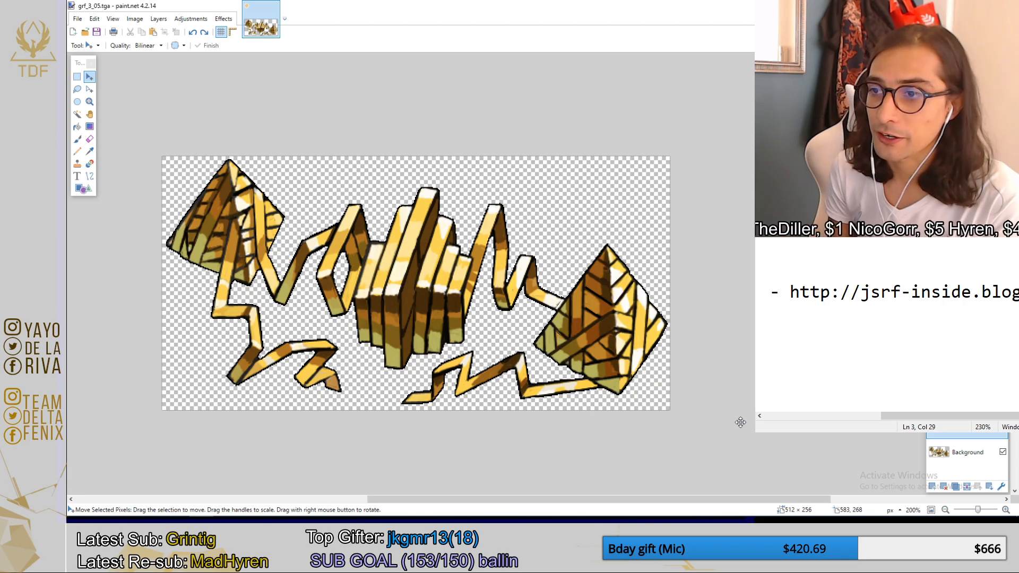
{"action": "left_click", "coordinate": [965, 460]}
{"action": "left_click", "coordinate": [944, 487]}
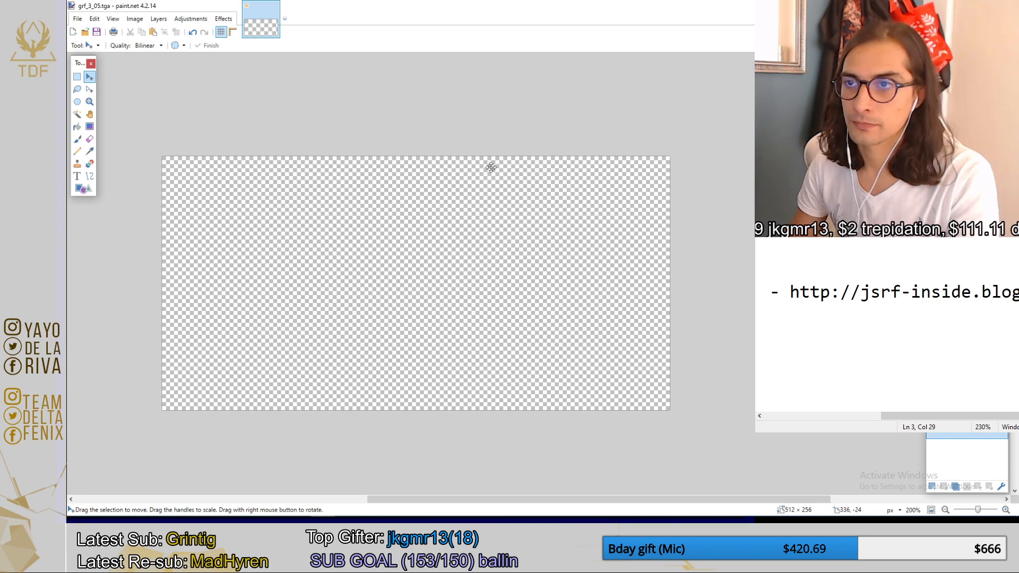
Paste the copied graffiti image at the existing 512 × 256 canvas size and move it up 35 px.
{"action": "key", "text": "ctrl+v"}
{"action": "left_click", "coordinate": [542, 334]}
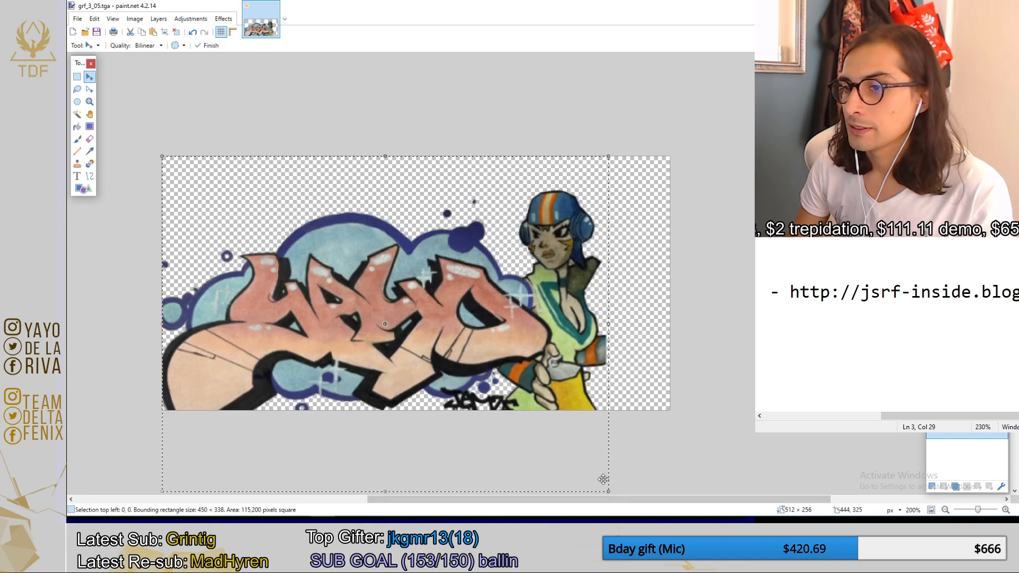
{"action": "key", "text": "ctrl+d"}
{"action": "key", "text": "Up"}
{"action": "key", "text": "Up"}
{"action": "key", "text": "Up"}
{"action": "key", "text": "Up"}
{"action": "key", "text": "Up"}
{"action": "key", "text": "Up"}
{"action": "key", "text": "Up"}
{"action": "key", "text": "Up"}
{"action": "key", "text": "Up"}
{"action": "key", "text": "Up"}
{"action": "key", "text": "Up"}
{"action": "key", "text": "Up"}
{"action": "key", "text": "Up"}
{"action": "key", "text": "Up"}
{"action": "key", "text": "Up"}
{"action": "key", "text": "Up"}
{"action": "key", "text": "Up"}
{"action": "key", "text": "Up"}
{"action": "key", "text": "Up"}
{"action": "key", "text": "Up"}
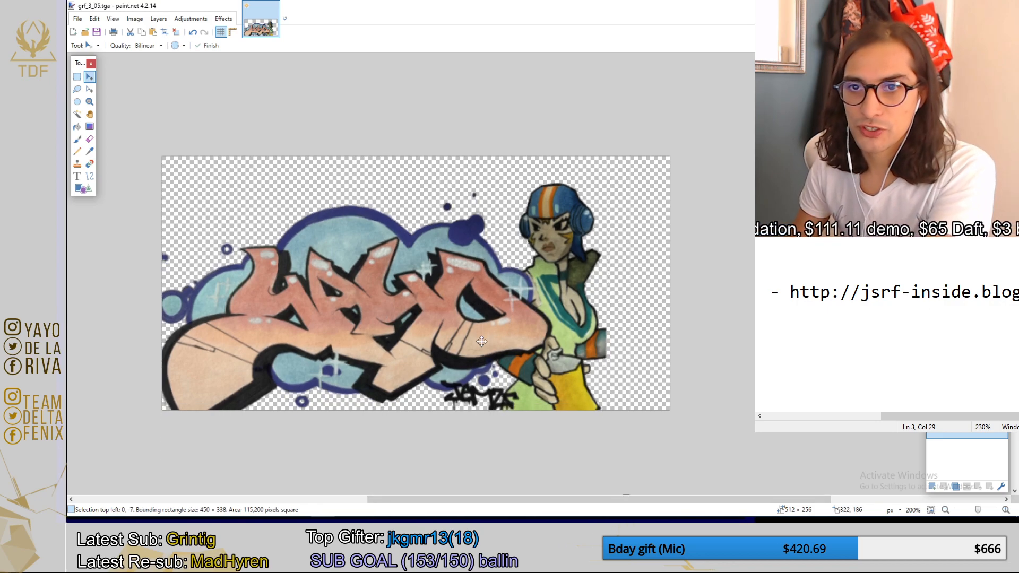
{"action": "key", "text": "Up"}
{"action": "key", "text": "Up"}
{"action": "key", "text": "Up"}
{"action": "key", "text": "Up"}
{"action": "key", "text": "Up"}
{"action": "key", "text": "Up"}
{"action": "key", "text": "Up"}
{"action": "key", "text": "Up"}
{"action": "key", "text": "Up"}
{"action": "key", "text": "Up"}
{"action": "key", "text": "Up"}
{"action": "key", "text": "Up"}
{"action": "key", "text": "Up"}
{"action": "key", "text": "Up"}
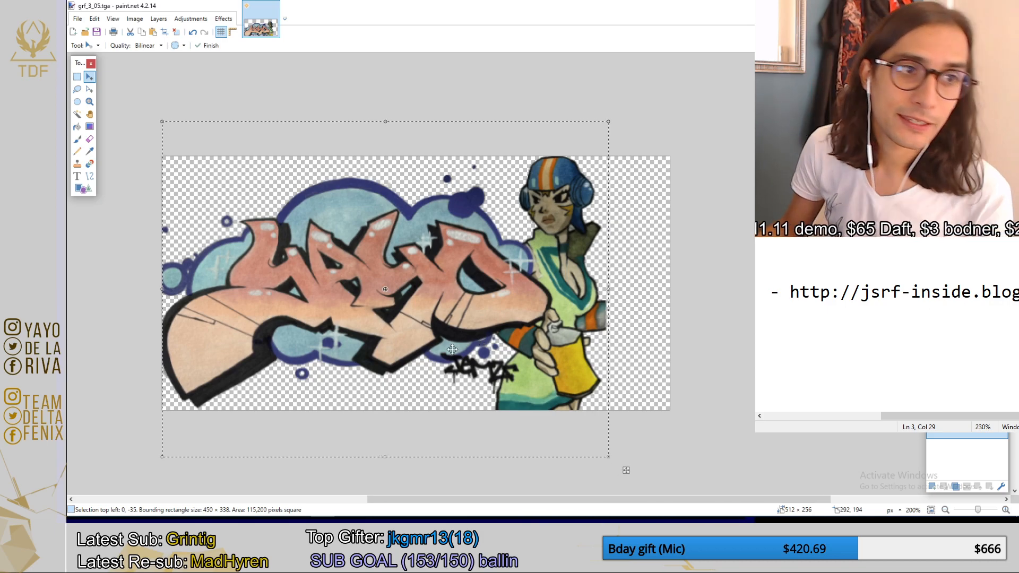
Finish placing and deselect the pasted graffiti, and save the texture file grf_3_05.tga.
{"action": "left_click", "coordinate": [77, 77]}
{"action": "left_click_drag", "start_coordinate": [679, 151], "coordinate": [155, 417]}
{"action": "left_click", "coordinate": [262, 438]}
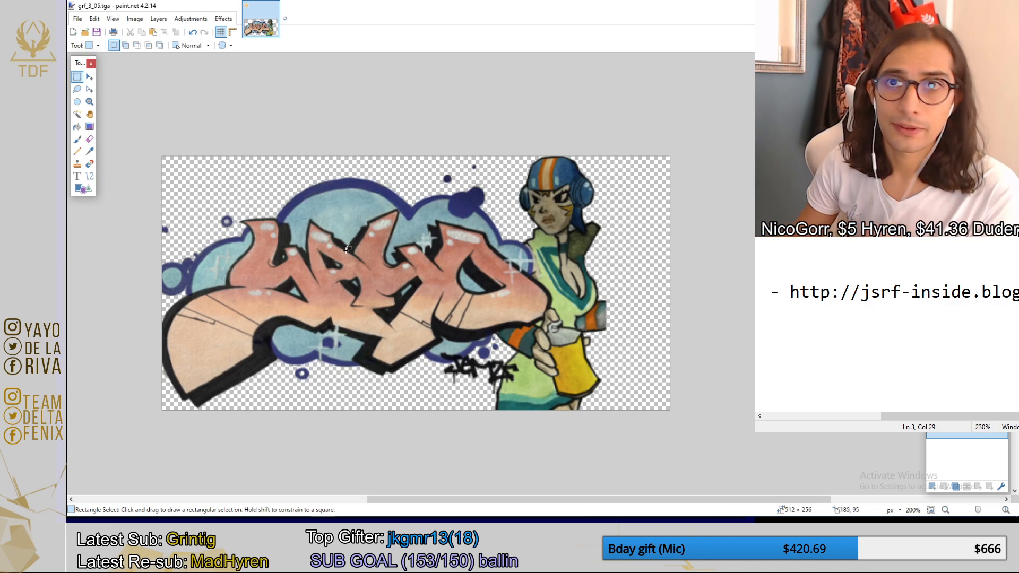
{"action": "left_click", "coordinate": [77, 19]}
{"action": "left_click", "coordinate": [120, 90]}
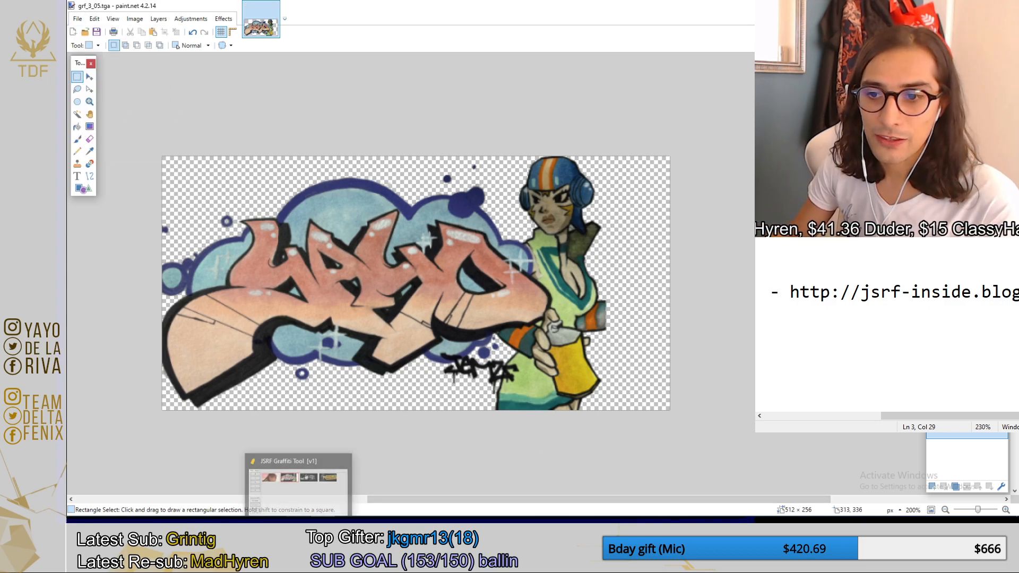
Switch to JSRF Graffiti Tool and restore the selected size L graffiti to its original artwork.
{"action": "left_click", "coordinate": [300, 526]}
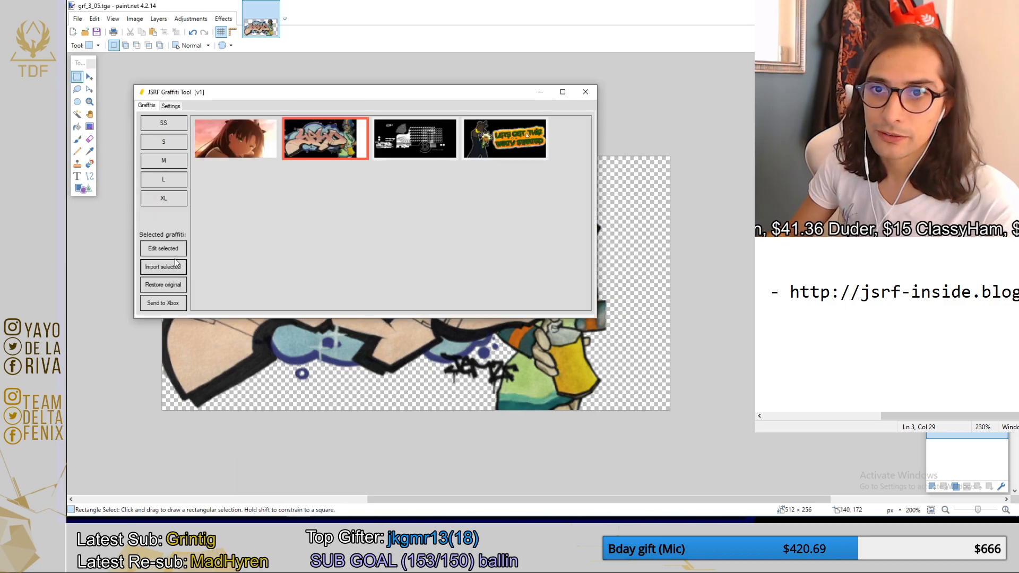
{"action": "left_click", "coordinate": [163, 285]}
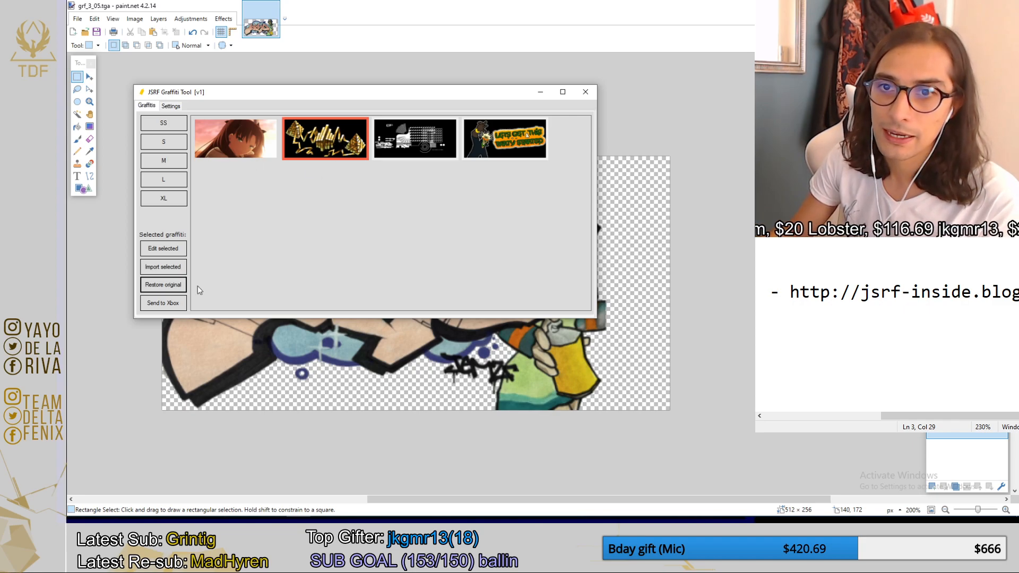
Import the resaved grf_3_05.tga artwork into the selected size L graffiti and send it to the Xbox.
{"action": "left_click", "coordinate": [175, 267]}
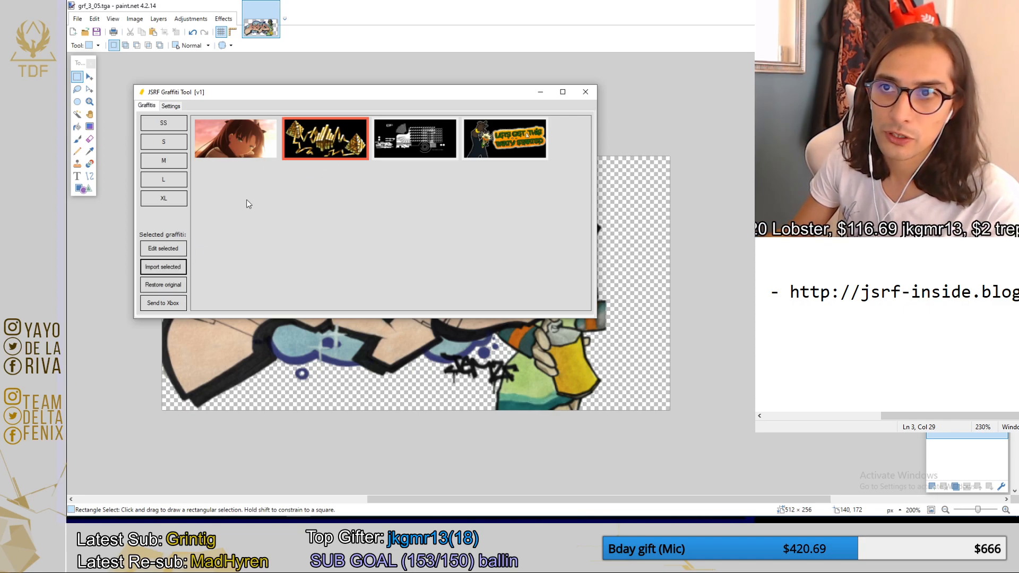
{"action": "left_click", "coordinate": [321, 147]}
{"action": "left_click", "coordinate": [317, 137]}
{"action": "left_click", "coordinate": [164, 267]}
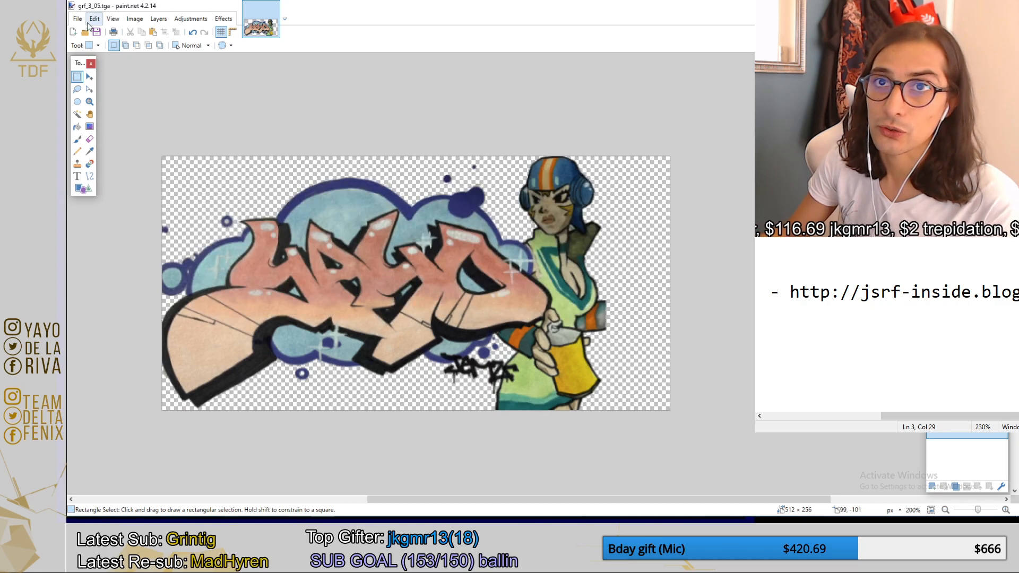
{"action": "left_click", "coordinate": [75, 20]}
{"action": "left_click", "coordinate": [103, 85]}
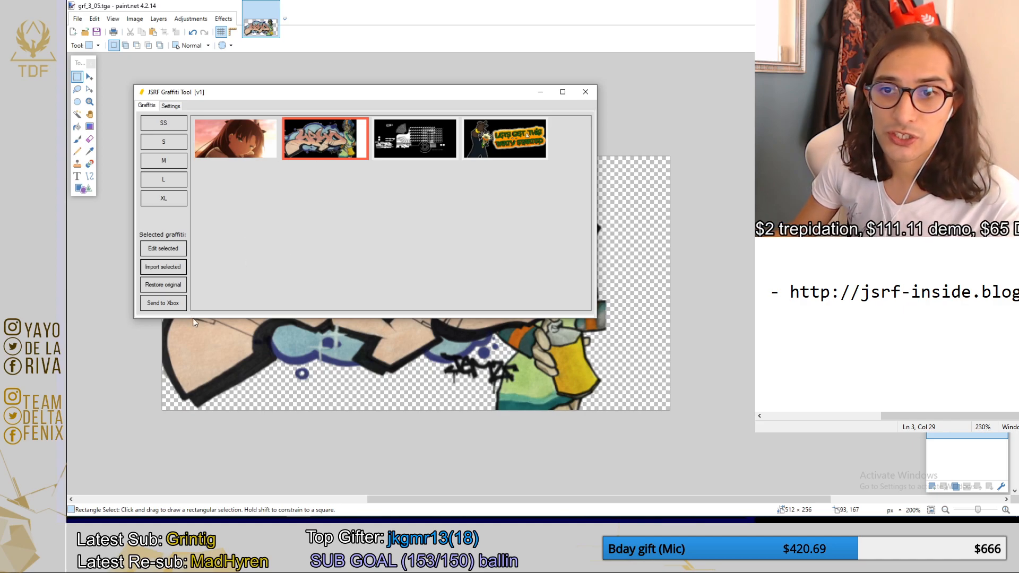
{"action": "left_click", "coordinate": [166, 302]}
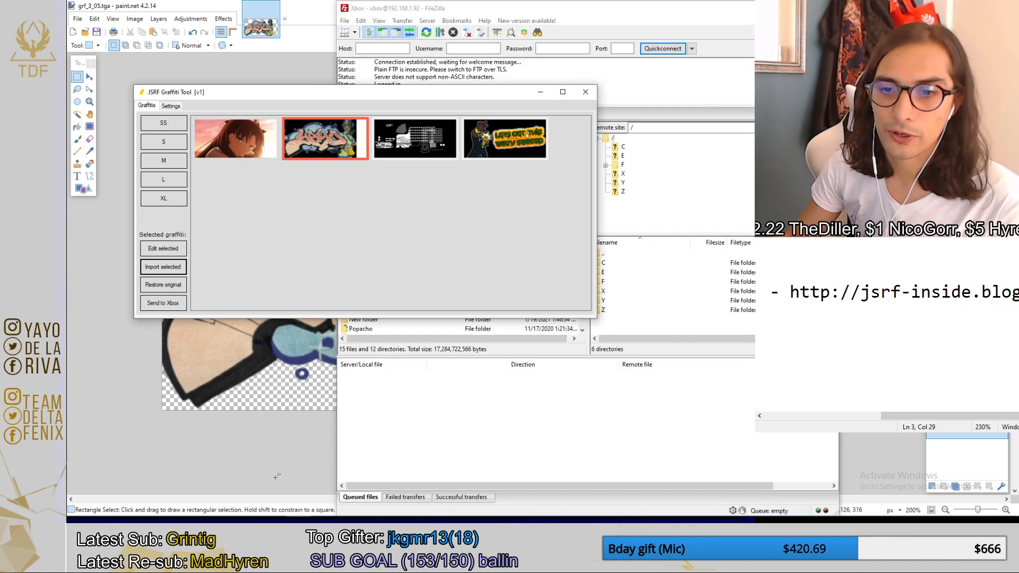
Examine the graffiti files in the TEX folder and compare them with the SS, S and L graffiti in JSRF Graffiti Tool.
{"action": "left_click", "coordinate": [142, 525]}
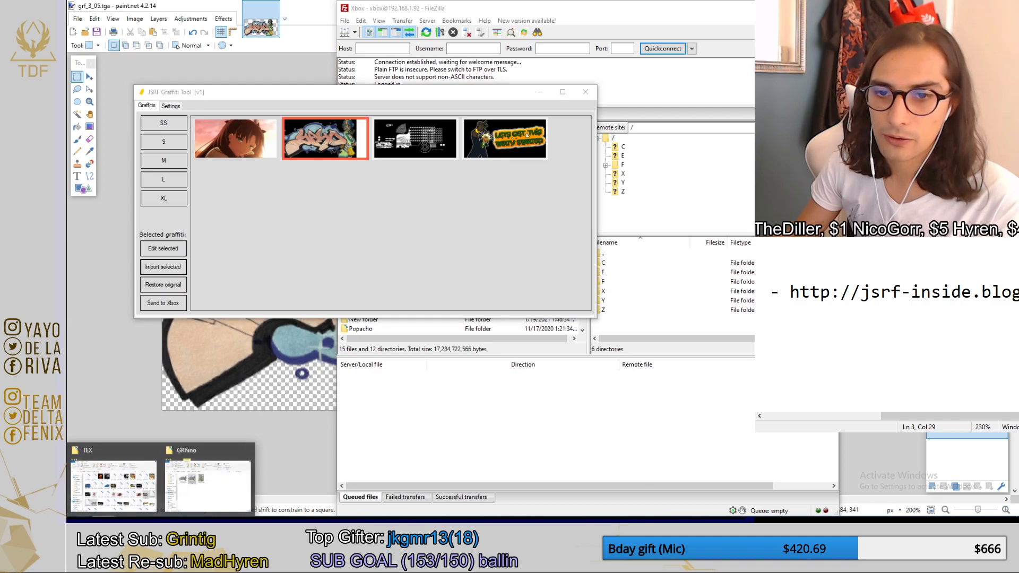
{"action": "left_click", "coordinate": [115, 486]}
{"action": "scroll", "coordinate": [732, 342], "scroll_direction": "down", "scroll_amount": 3}
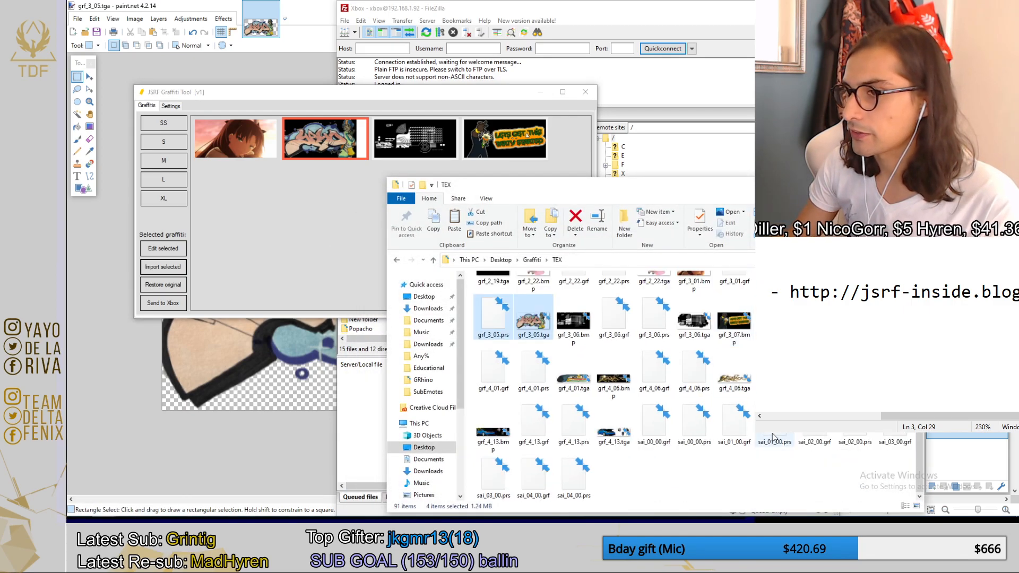
{"action": "left_click", "coordinate": [318, 188]}
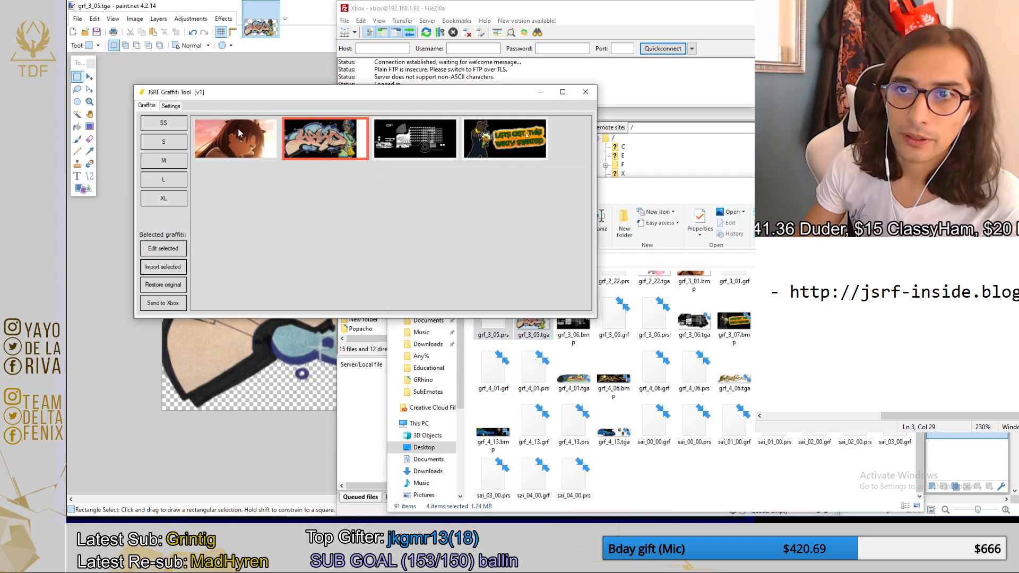
{"action": "left_click", "coordinate": [167, 126]}
{"action": "left_click", "coordinate": [172, 144]}
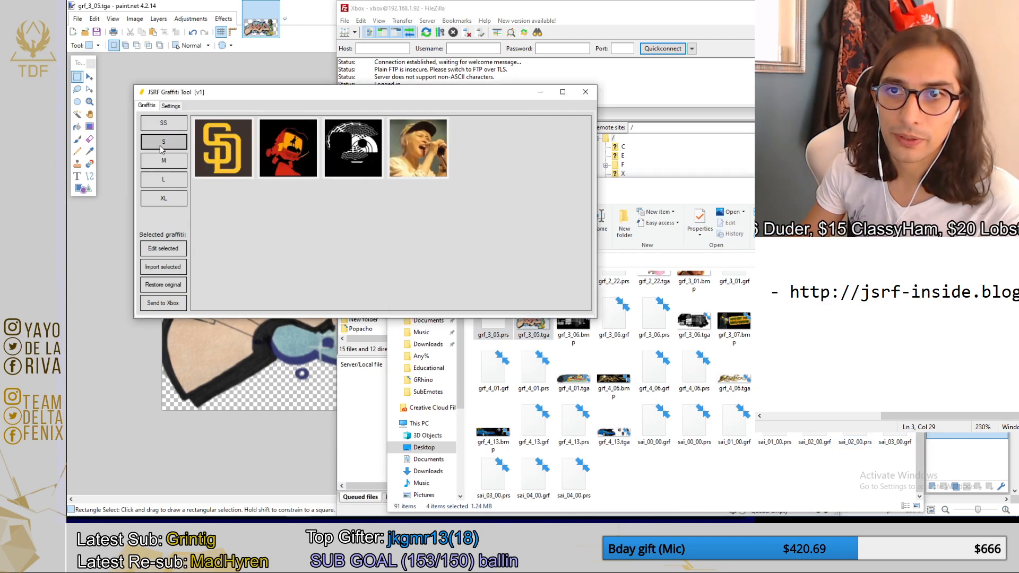
{"action": "left_click", "coordinate": [163, 180]}
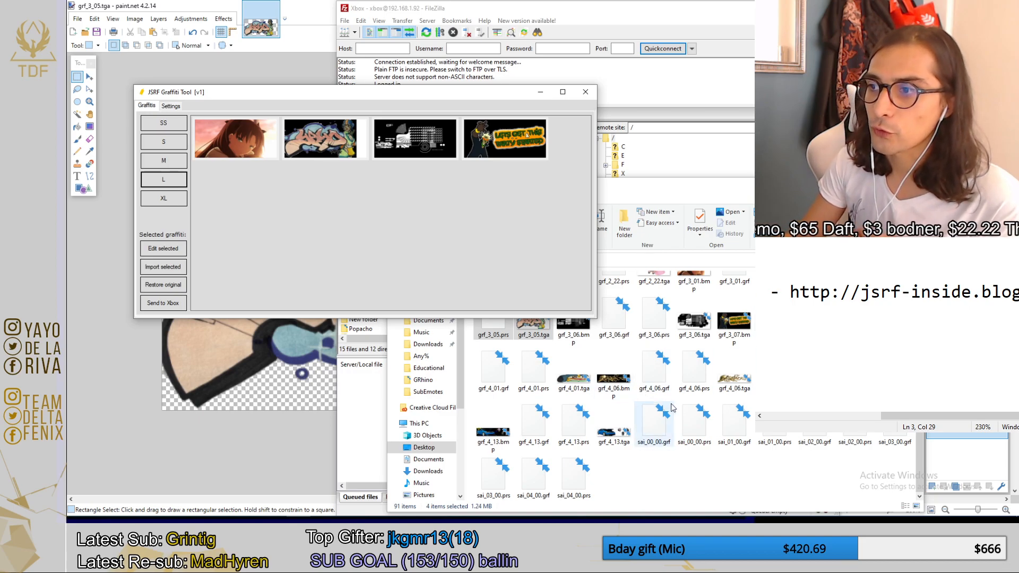
{"action": "scroll", "coordinate": [672, 407], "scroll_direction": "up", "scroll_amount": 3}
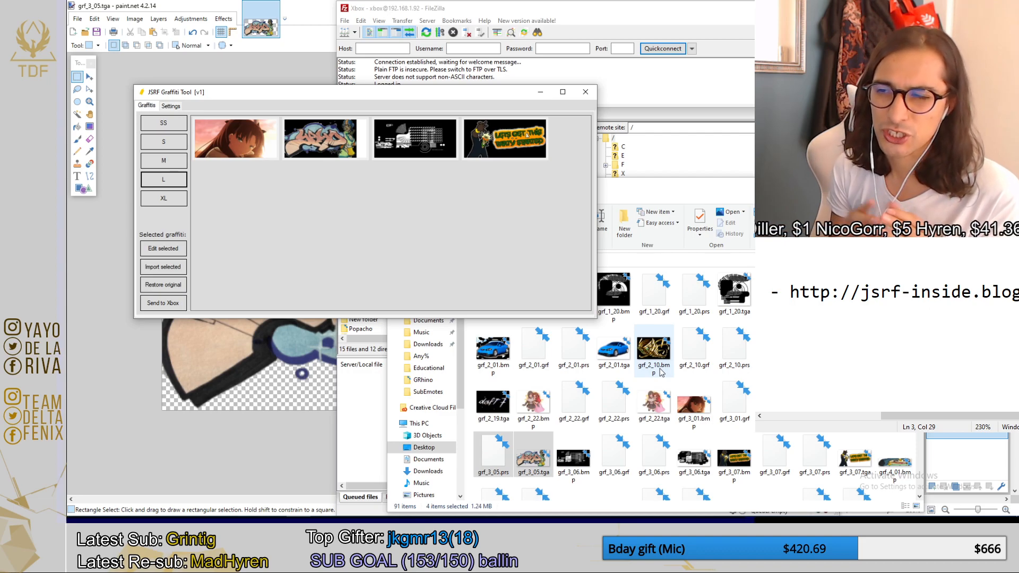
{"action": "scroll", "coordinate": [662, 373], "scroll_direction": "down", "scroll_amount": 3}
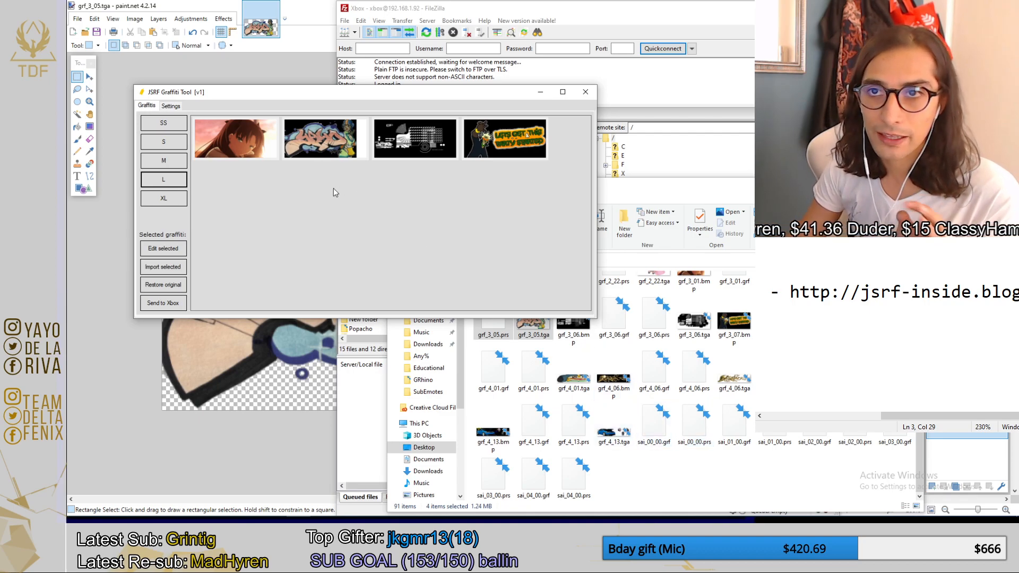
{"action": "left_click", "coordinate": [253, 139]}
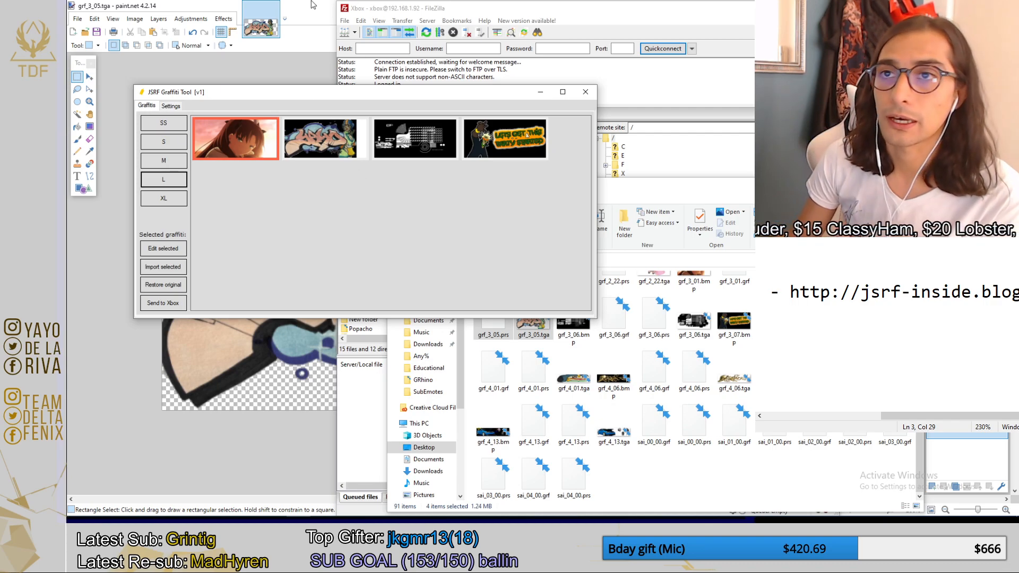
{"action": "left_click", "coordinate": [336, 141]}
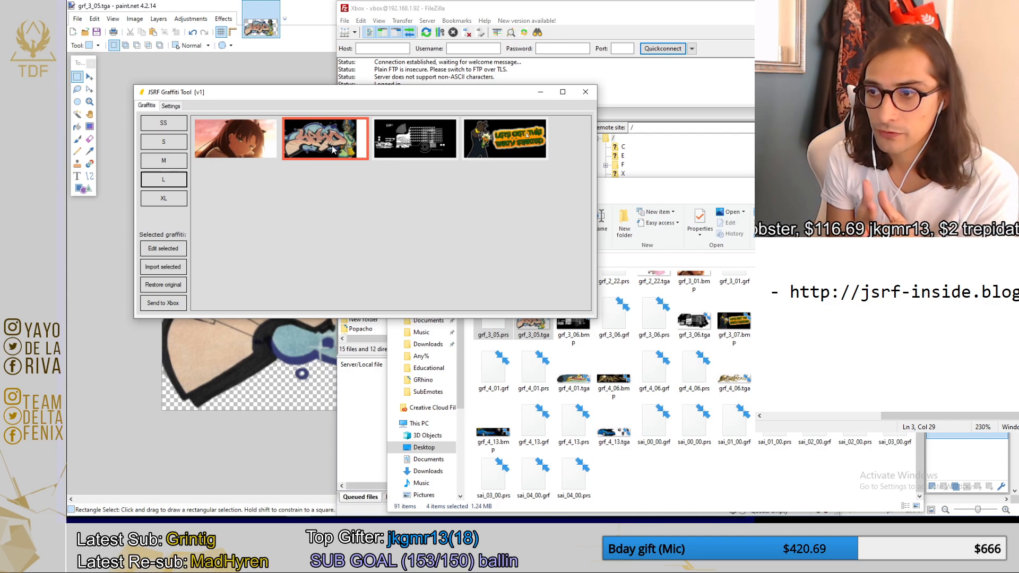
Move and enlarge the TEX folder window, and select the four grf_1_25 files (bmp, grf, prs and tga).
{"action": "left_click_drag", "start_coordinate": [706, 188], "coordinate": [447, 88]}
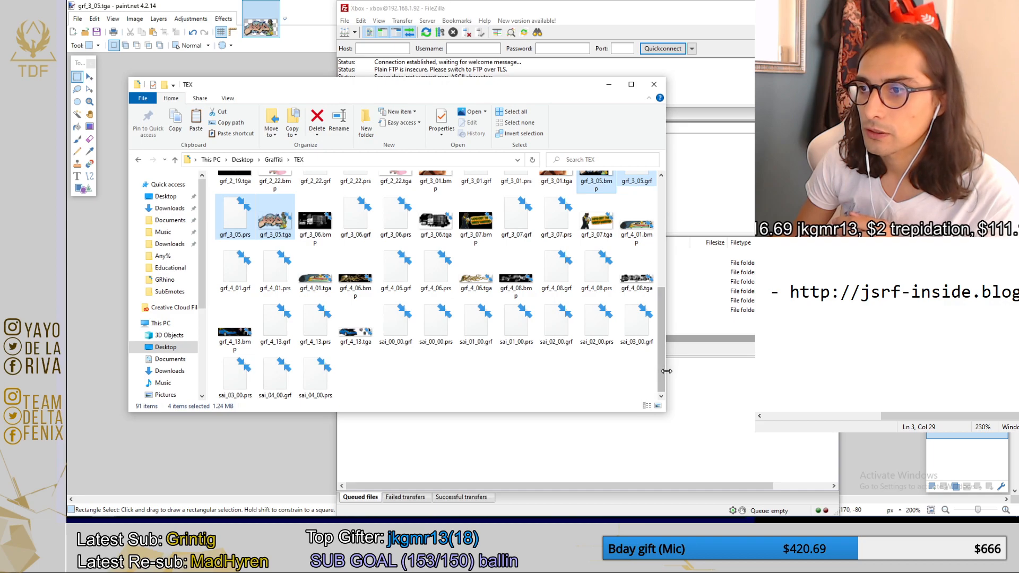
{"action": "left_click_drag", "start_coordinate": [666, 370], "coordinate": [717, 370]}
{"action": "left_click_drag", "start_coordinate": [717, 413], "coordinate": [790, 457]}
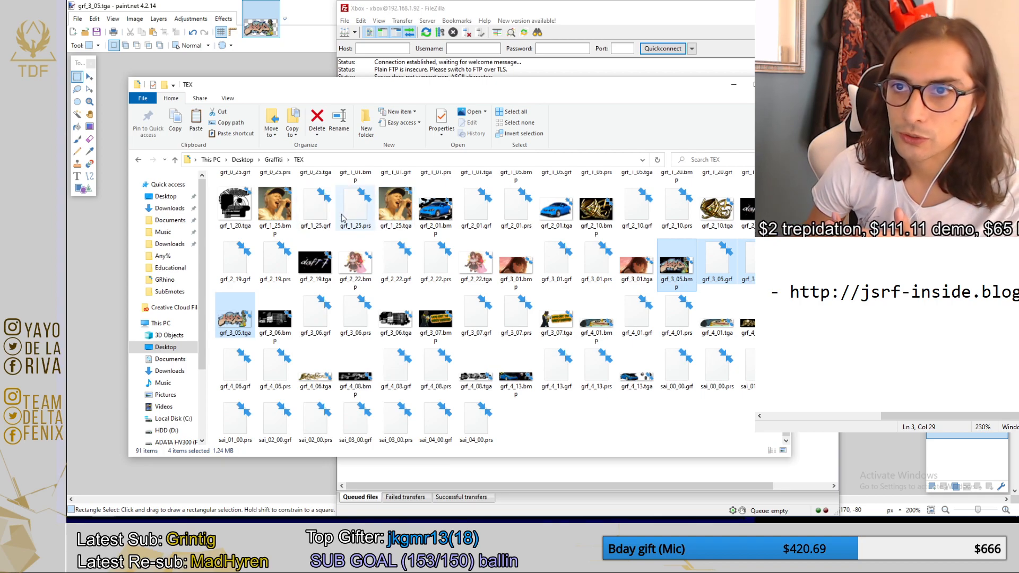
{"action": "left_click", "coordinate": [283, 212], "text": "shift"}
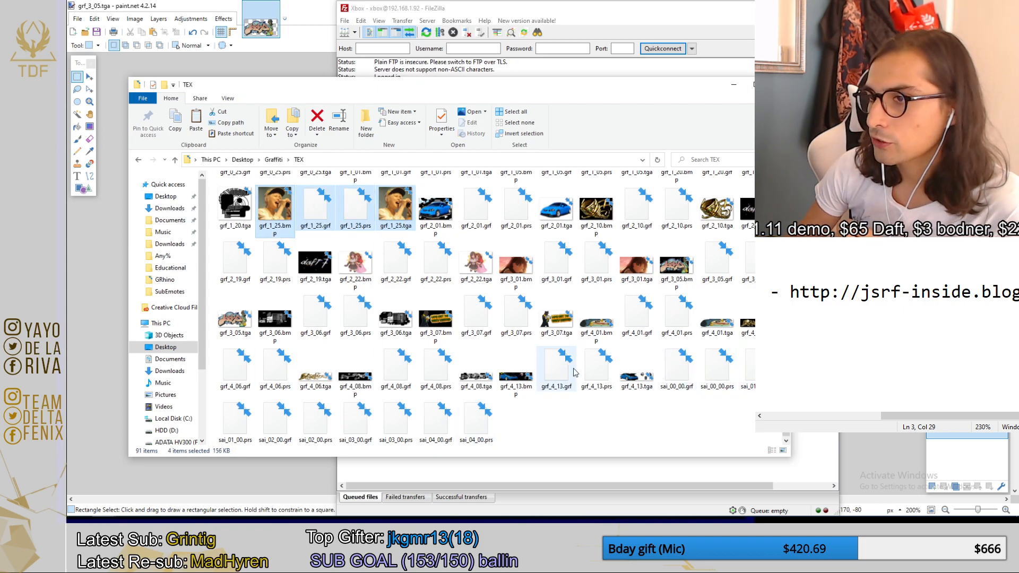
Copy the file name sai_00_00 and rename grf_1_25.grf with it, accepting the suggested name sai_00_00 (2).grf.
{"action": "left_click", "coordinate": [677, 387]}
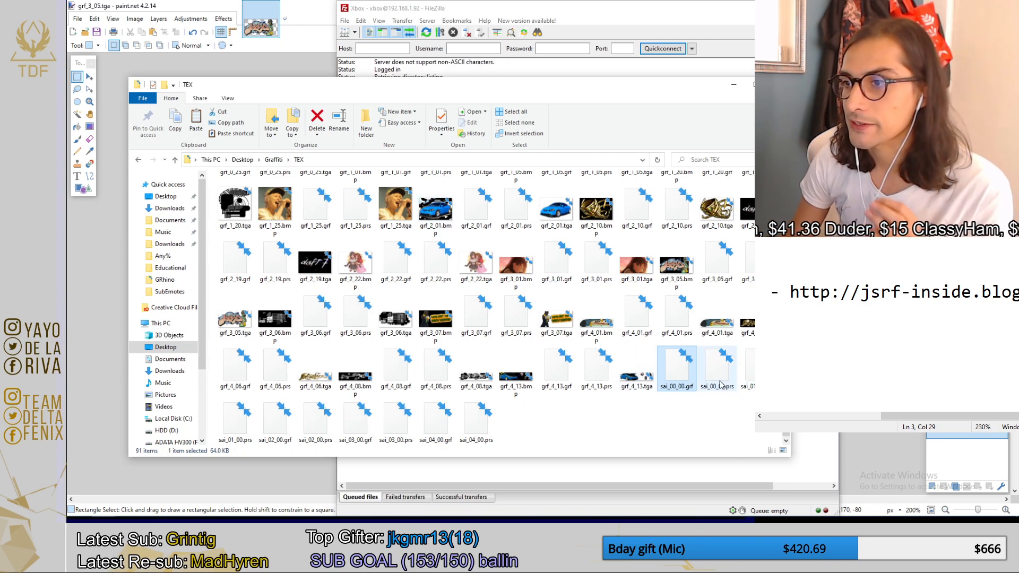
{"action": "right_click", "coordinate": [683, 380]}
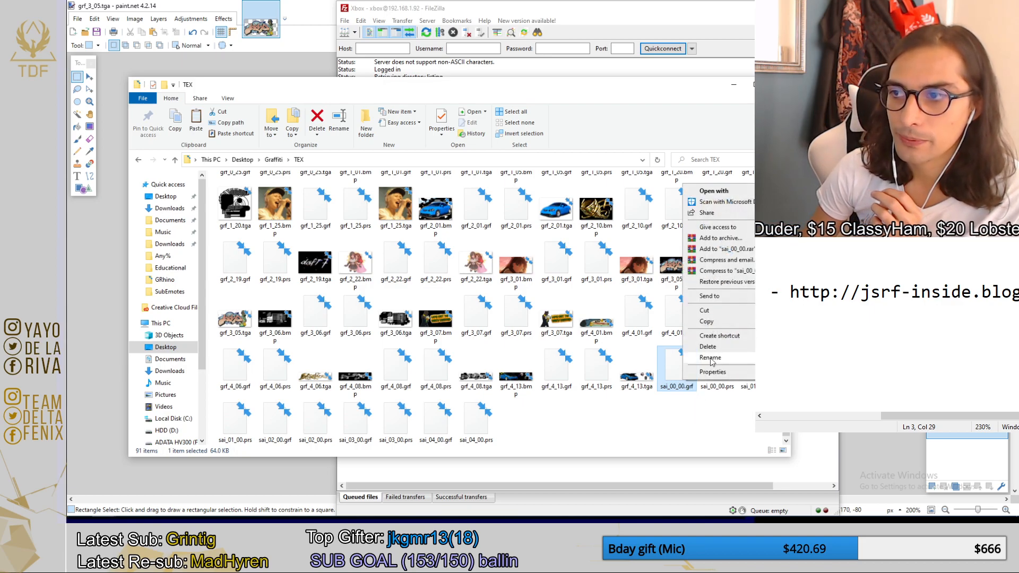
{"action": "left_click", "coordinate": [710, 358]}
{"action": "key", "text": "ctrl+c"}
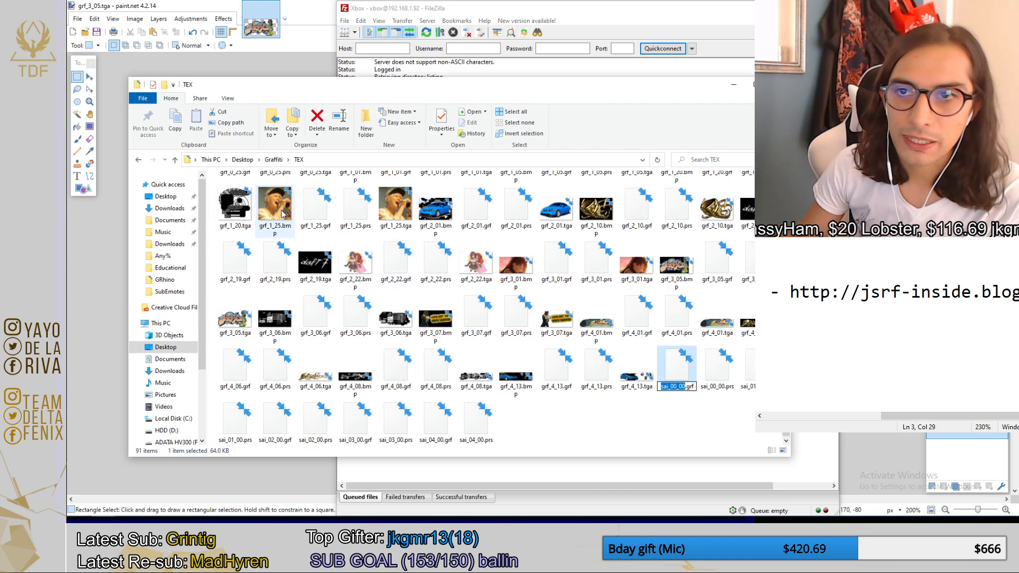
{"action": "left_click", "coordinate": [320, 215]}
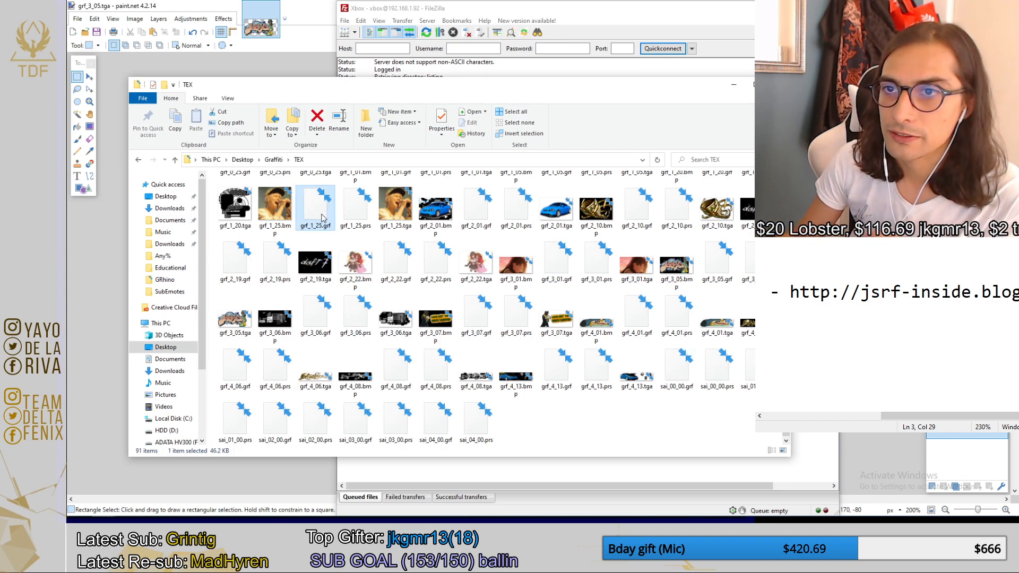
{"action": "right_click", "coordinate": [321, 214]}
{"action": "left_click", "coordinate": [375, 388]}
{"action": "key", "text": "ctrl+v"}
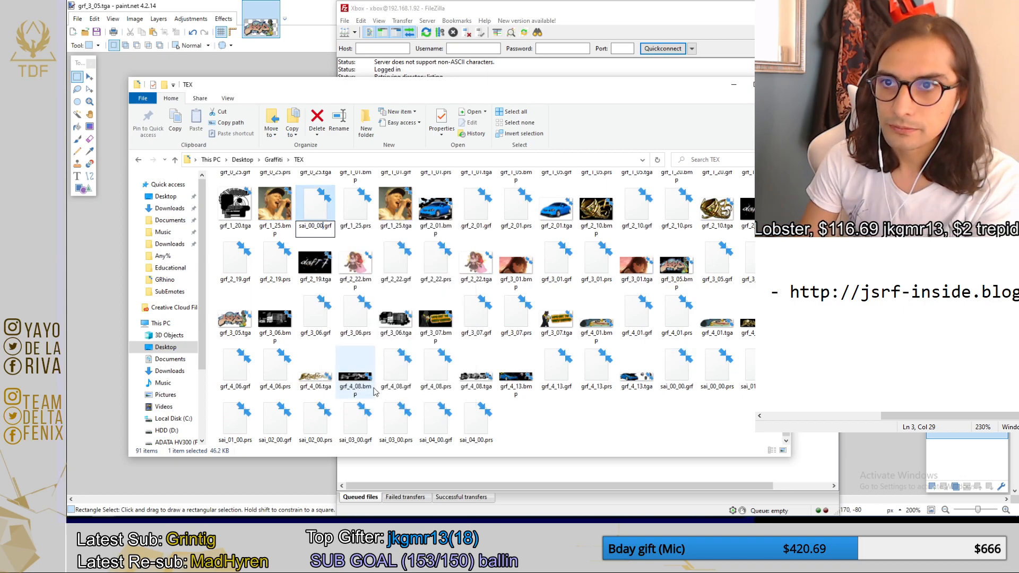
{"action": "key", "text": "Return"}
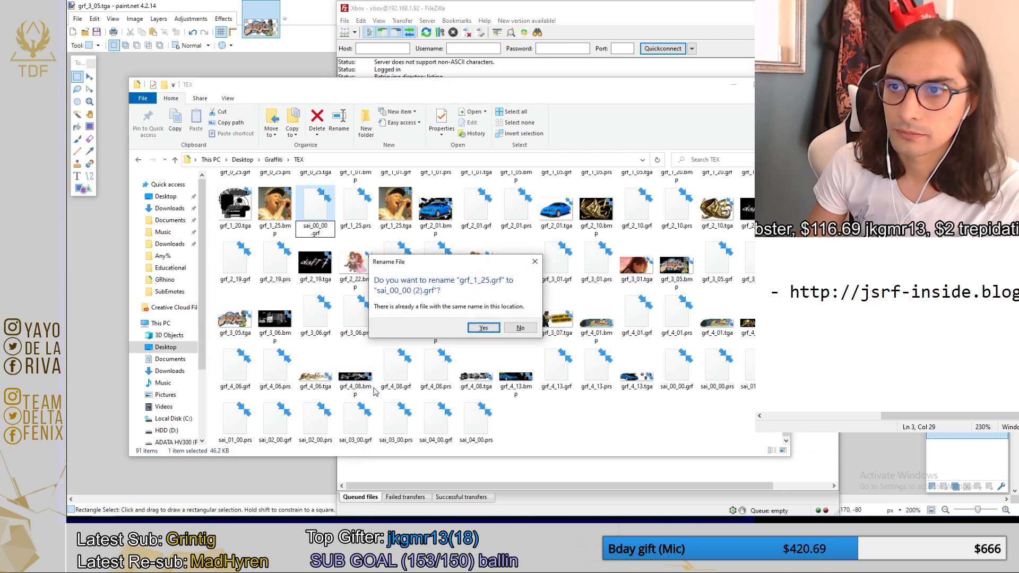
{"action": "left_click", "coordinate": [483, 326]}
Delete the original sai_00_00.grf and rename sai_00_00 (2).grf as sai_00_00.grf.
{"action": "left_click", "coordinate": [682, 373]}
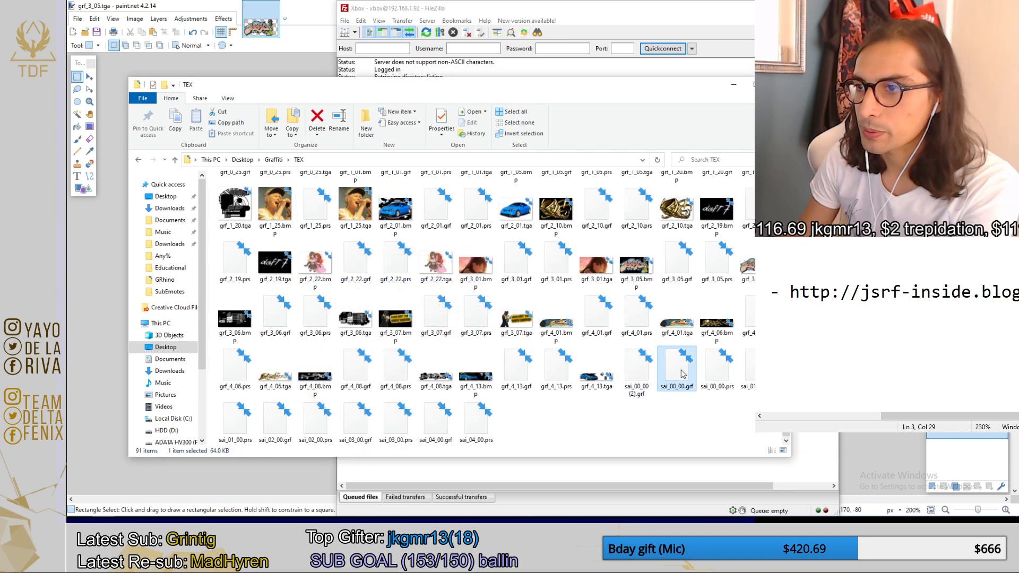
{"action": "key", "text": "Delete"}
{"action": "right_click", "coordinate": [638, 380]}
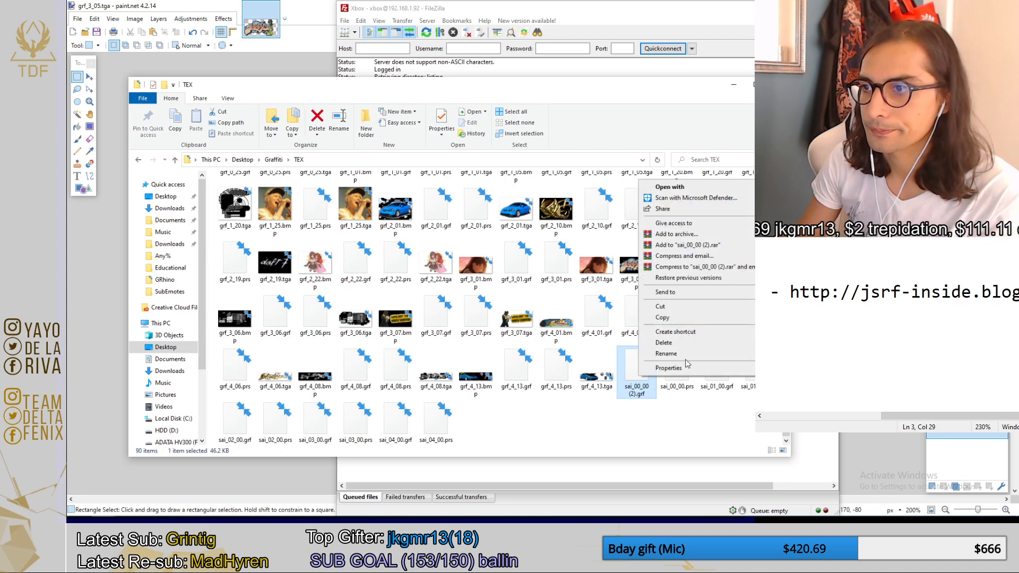
{"action": "left_click", "coordinate": [684, 354]}
{"action": "left_click", "coordinate": [638, 393]}
{"action": "key", "text": "BackSpace"}
{"action": "key", "text": "BackSpace"}
{"action": "key", "text": "BackSpace"}
{"action": "key", "text": "Delete"}
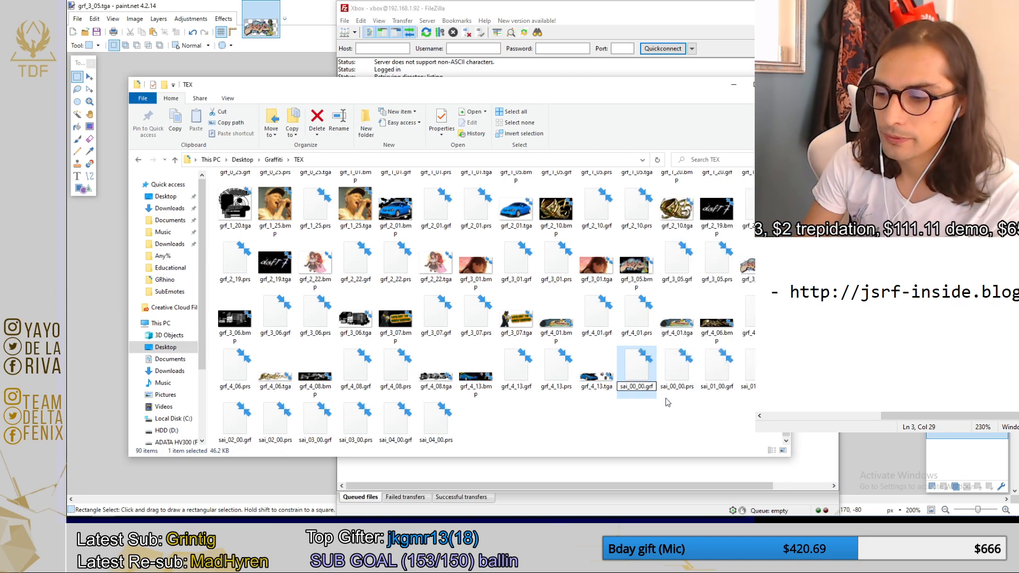
{"action": "key", "text": "Return"}
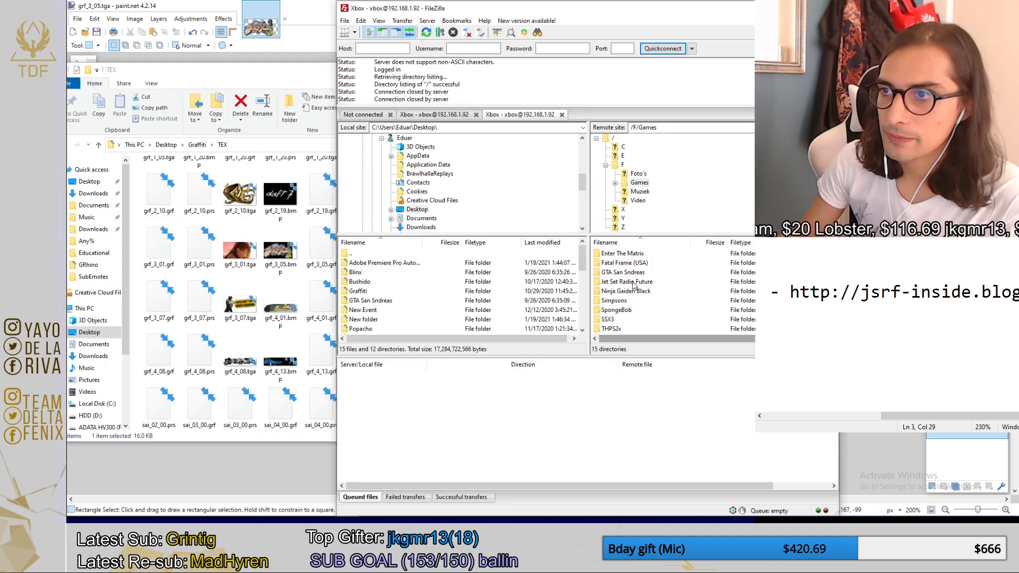
Switch to FileZilla and open the Xbox folder /F/Games/Jet Set Radio Future/Media/Mark/TEX.
{"action": "double_click", "coordinate": [633, 284]}
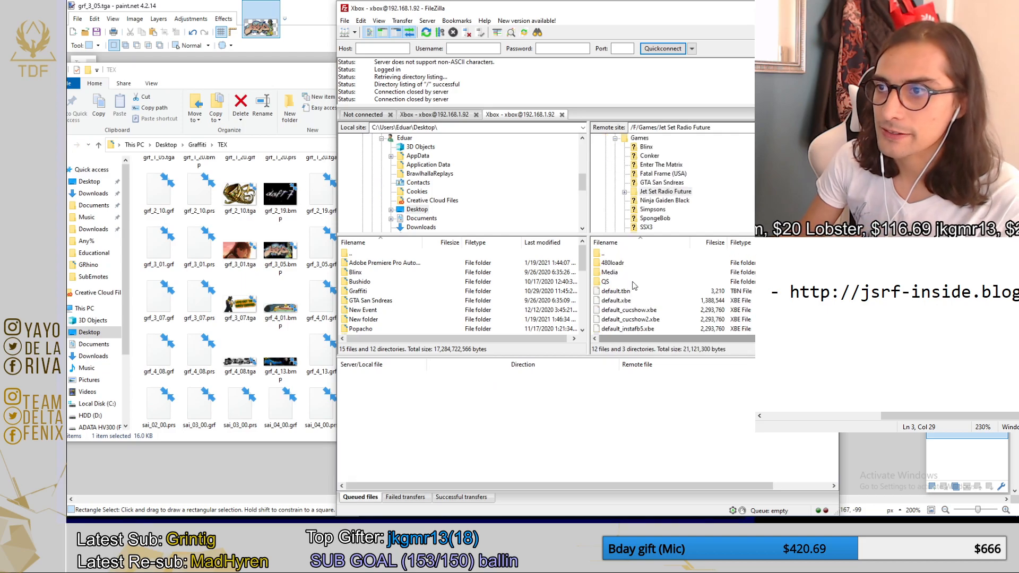
{"action": "double_click", "coordinate": [633, 282]}
{"action": "scroll", "coordinate": [632, 283], "scroll_direction": "down", "scroll_amount": 1}
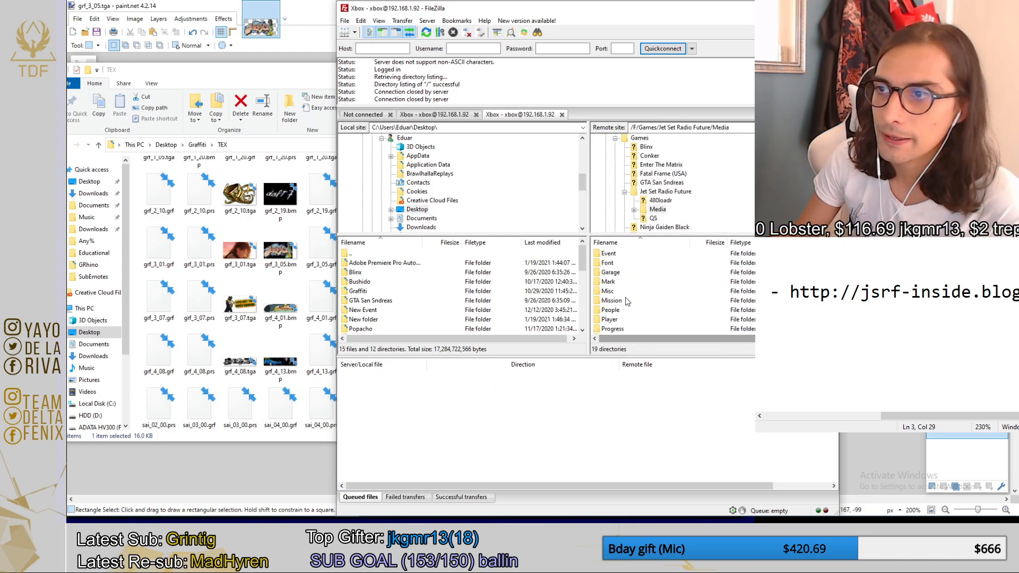
{"action": "double_click", "coordinate": [613, 282]}
{"action": "double_click", "coordinate": [633, 284]}
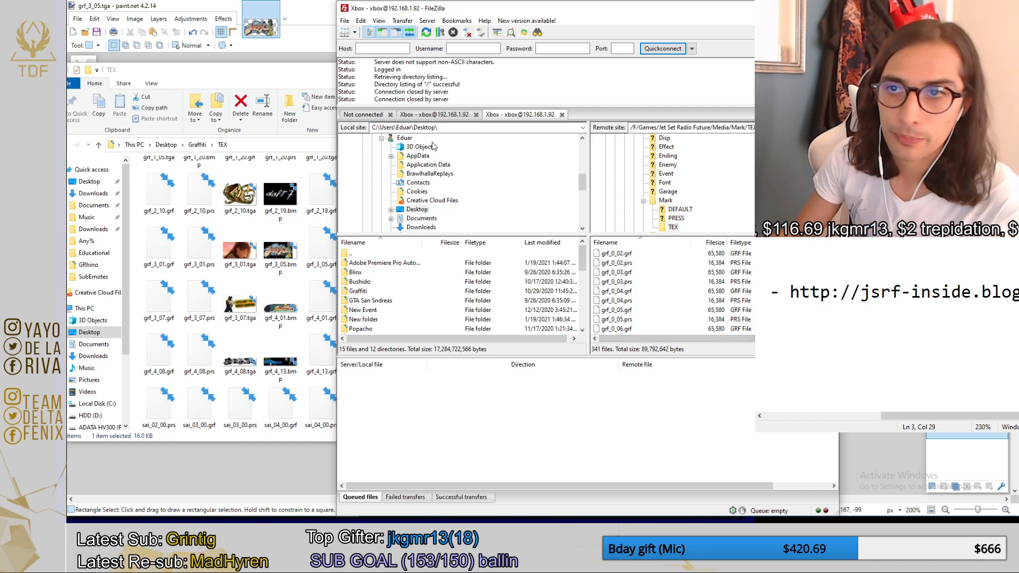
Upload sai_00_00.prs and sai_01_00.grf from the local TEX folder to the Xbox TEX folder, always overwriting existing files.
{"action": "left_click", "coordinate": [286, 81]}
{"action": "left_click", "coordinate": [537, 373], "text": "ctrl"}
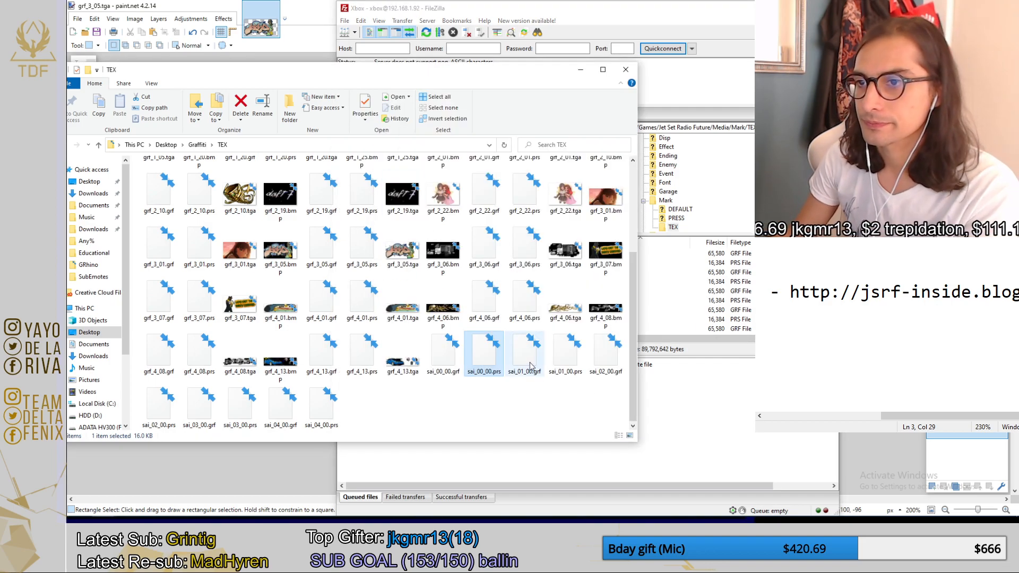
{"action": "left_click_drag", "start_coordinate": [492, 362], "coordinate": [748, 324]}
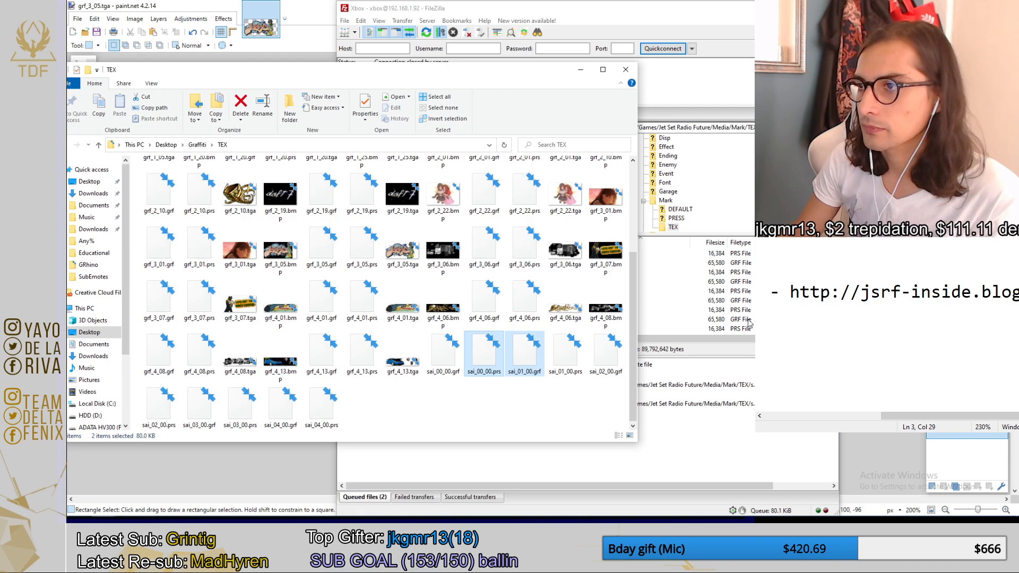
{"action": "left_click", "coordinate": [727, 460]}
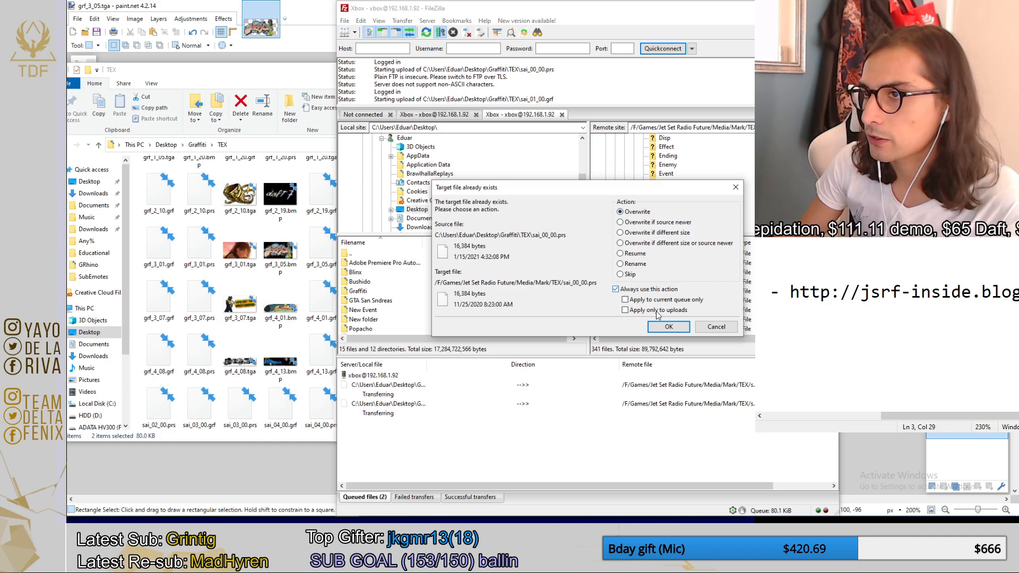
{"action": "left_click", "coordinate": [669, 326]}
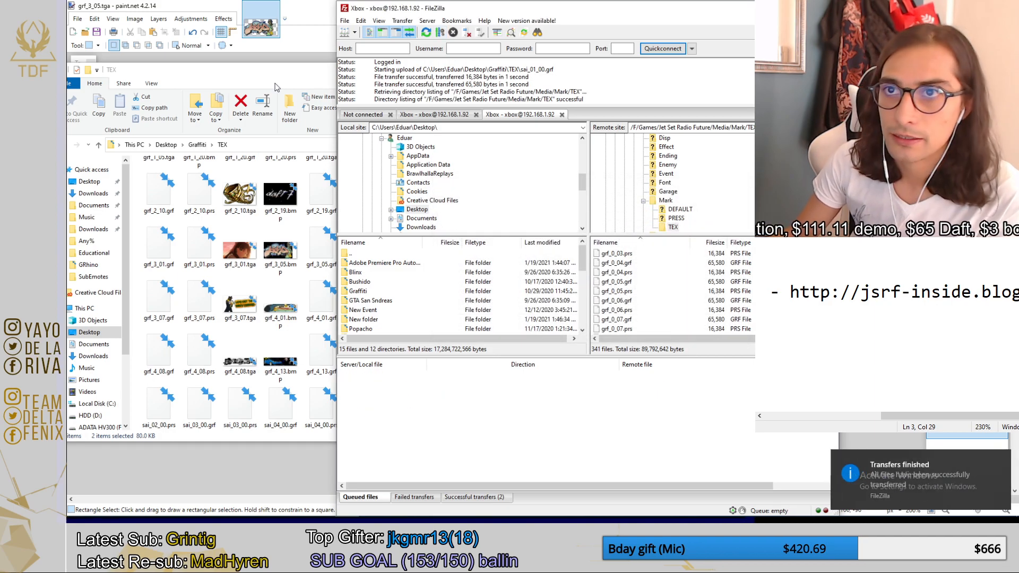
{"action": "left_click", "coordinate": [276, 131]}
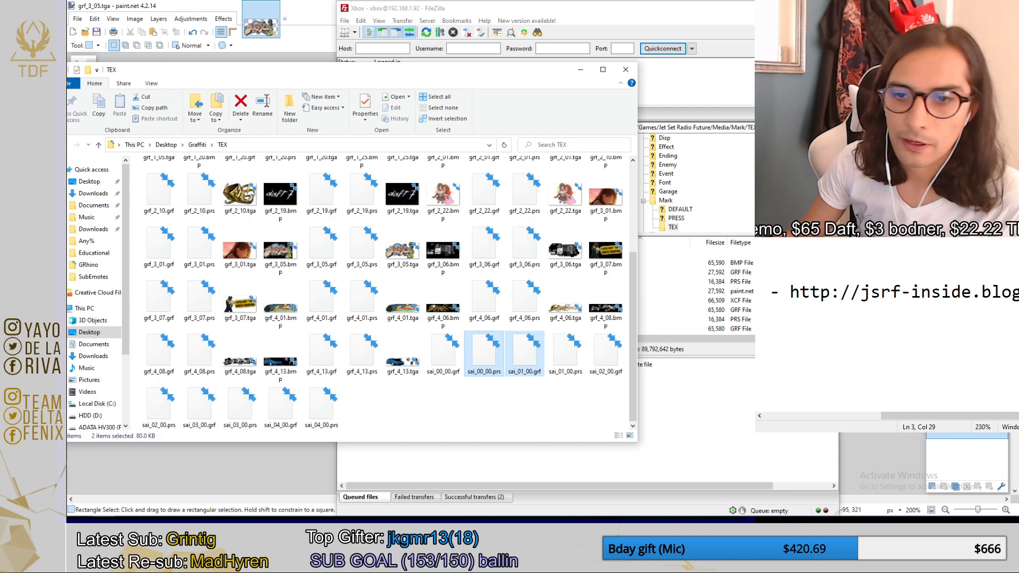